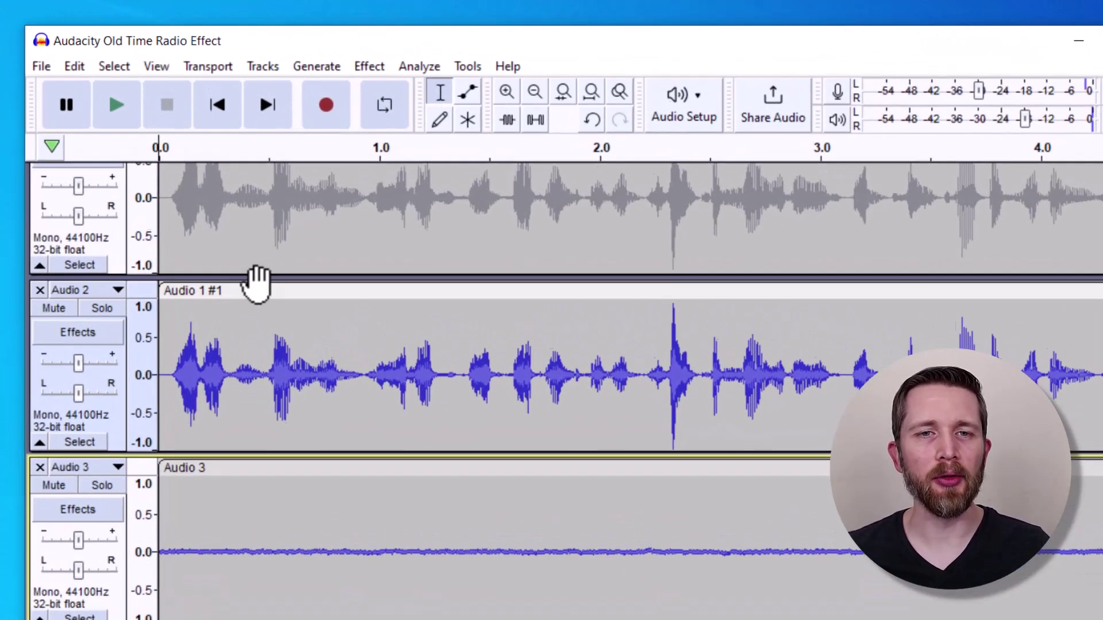
# Import the voice clip into the project as the mono track Audio 1
pyautogui.scroll(2, 224, 201)
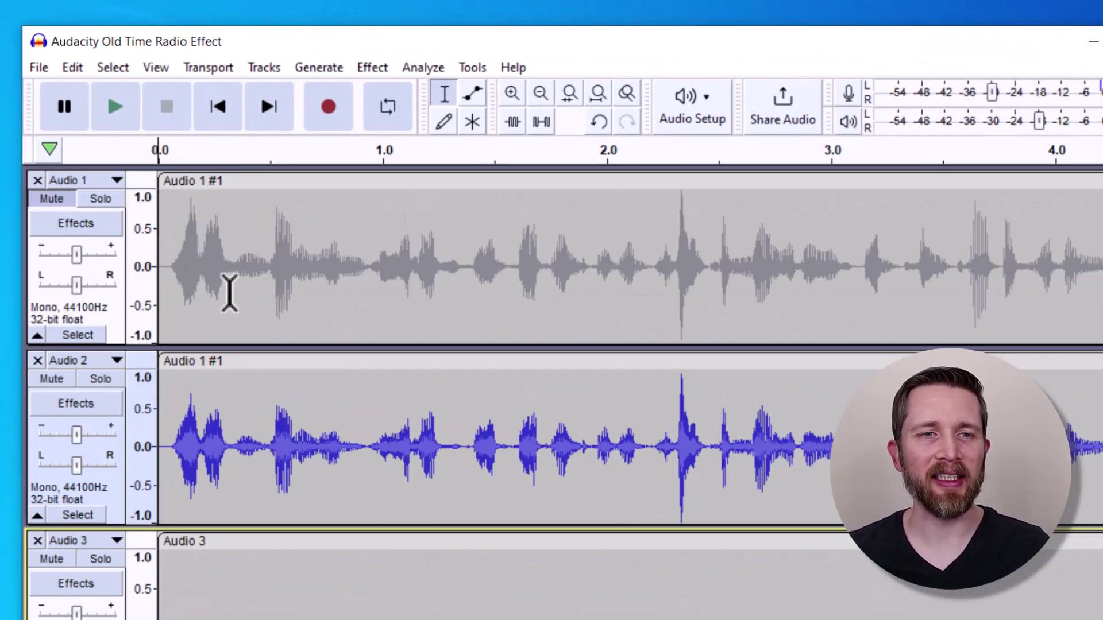
pyautogui.click(35, 67)
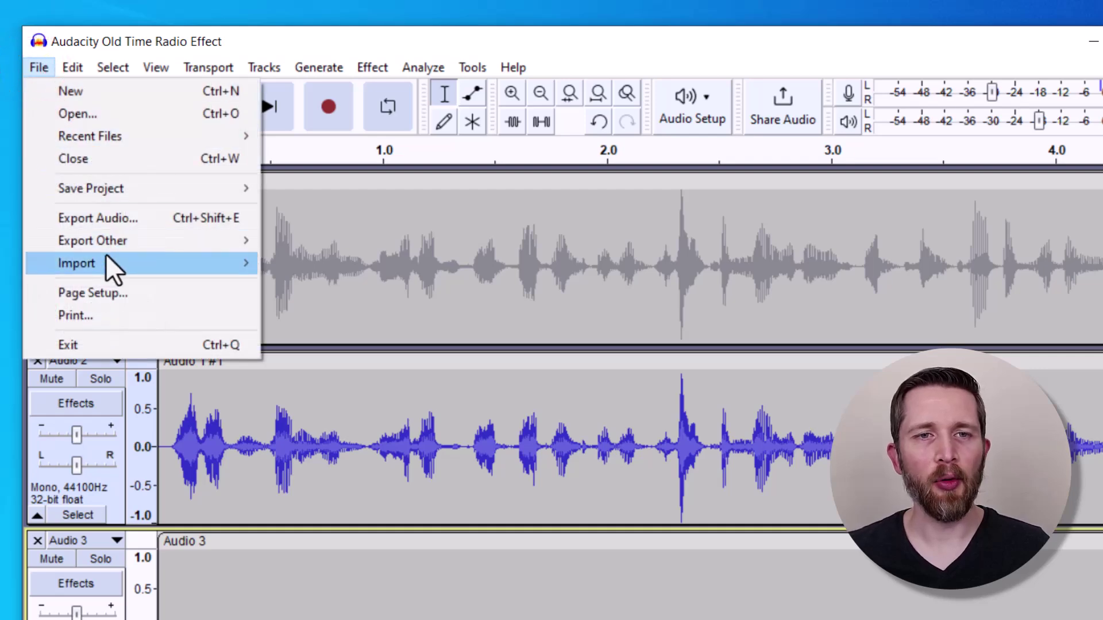
pyautogui.moveTo(106, 261)
pyautogui.click(343, 266)
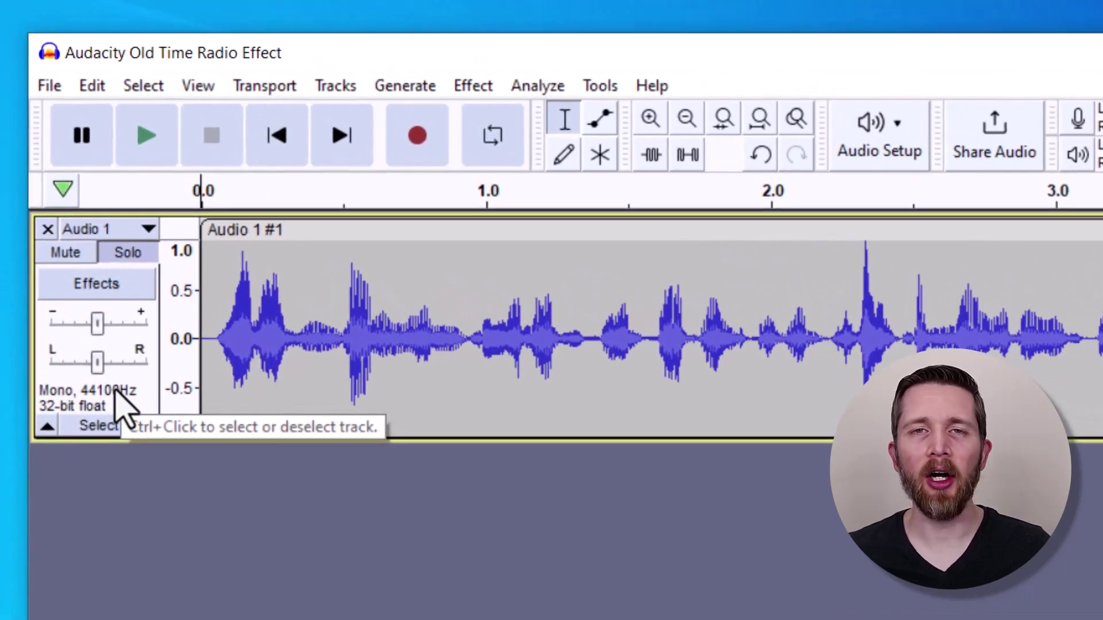
# Select a short stretch of the voice waveform, then select the whole Audio 1 track
pyautogui.click(102, 392)
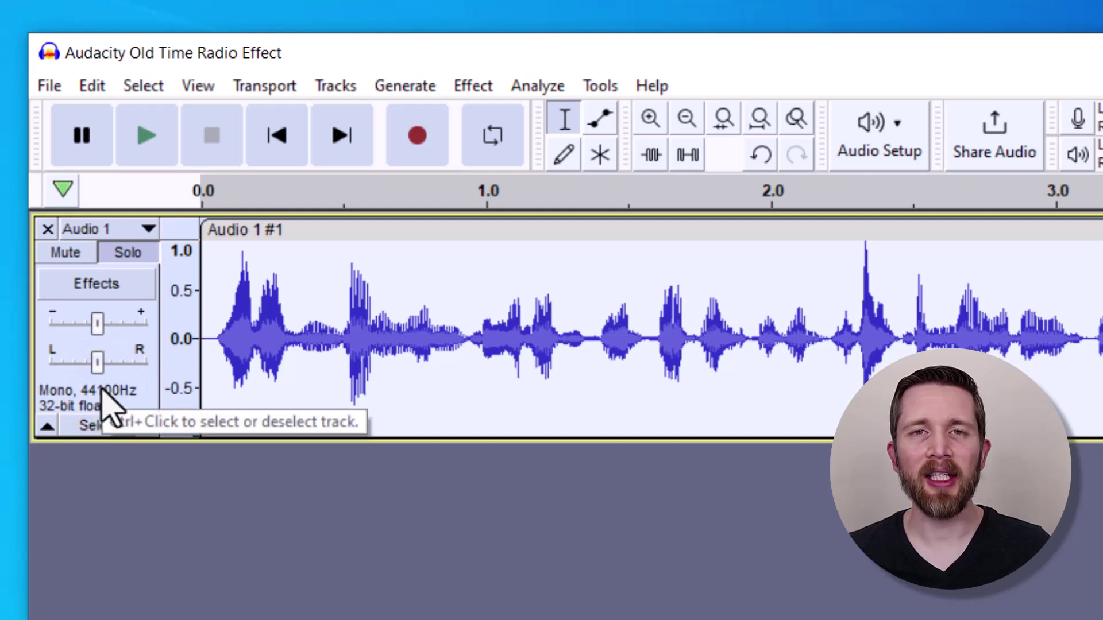
pyautogui.click(568, 125)
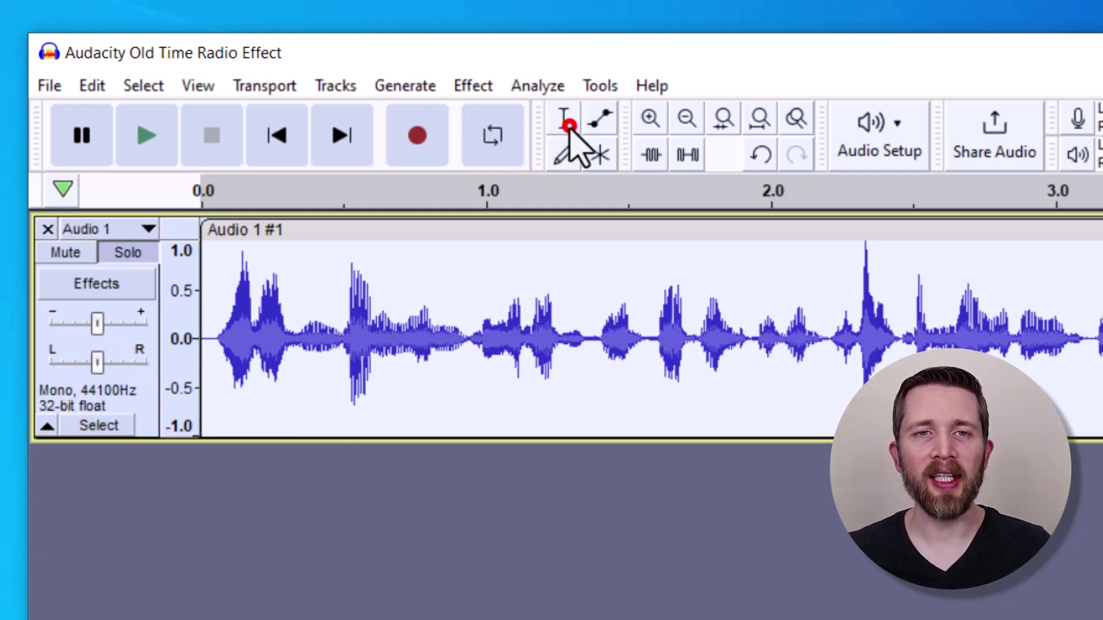
pyautogui.click(432, 275)
pyautogui.moveTo(432, 275); pyautogui.dragTo(591, 289)
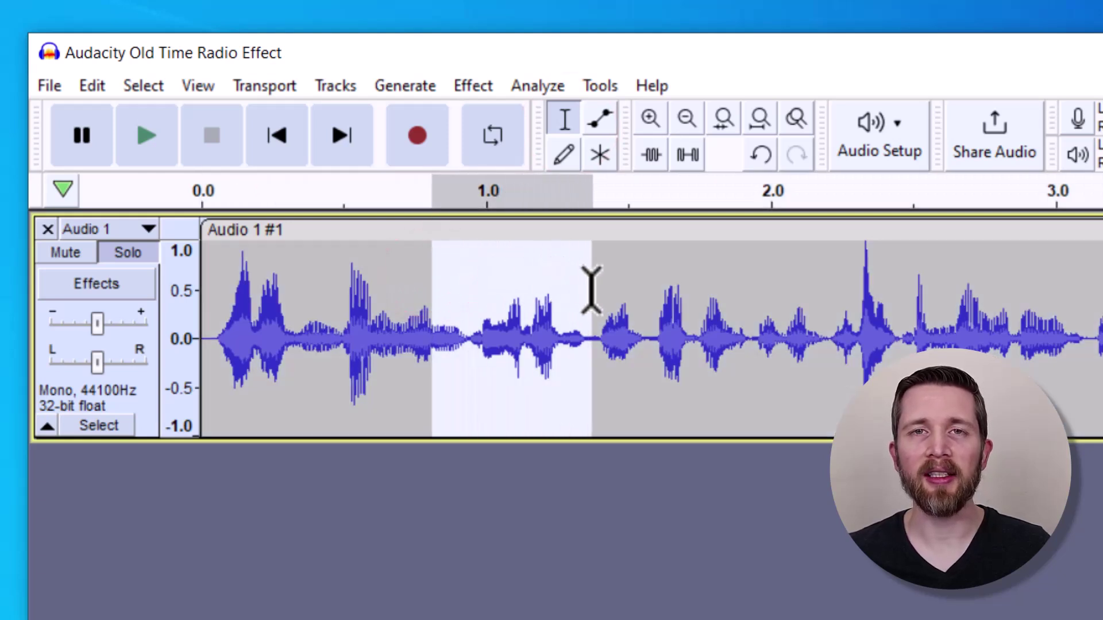
pyautogui.click(131, 392)
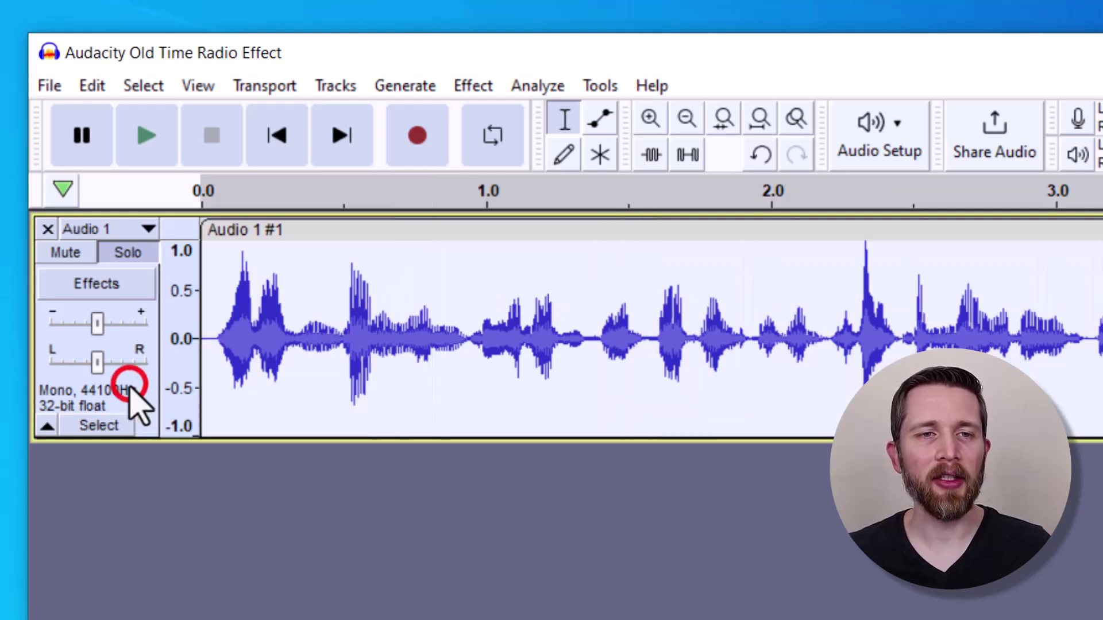
# Open the Filter Curve EQ effect for the voice track
pyautogui.click(478, 87)
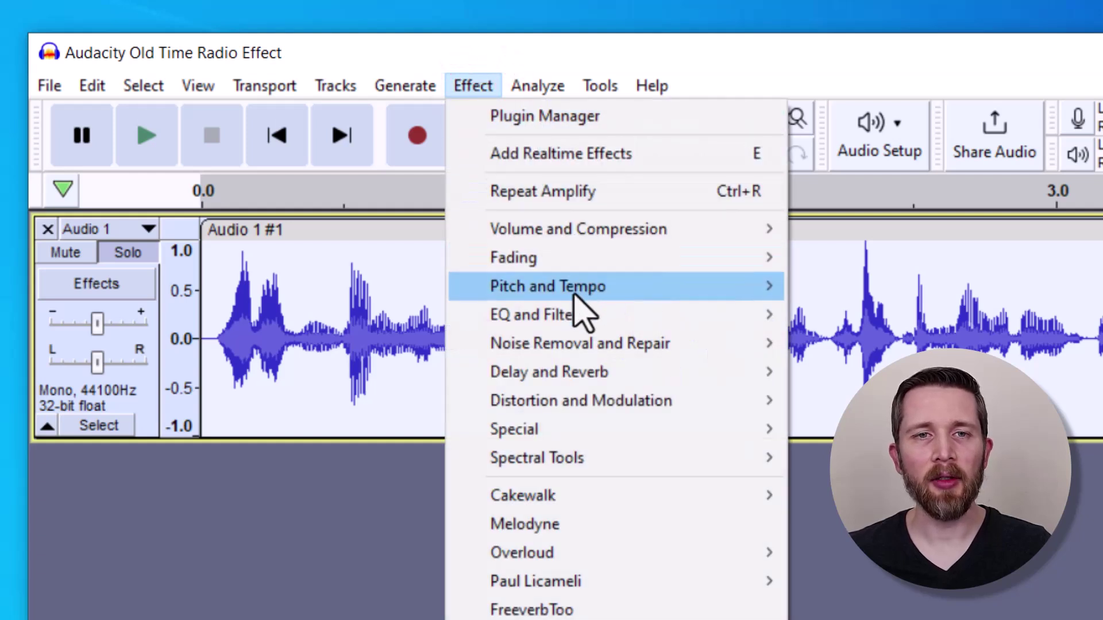
pyautogui.moveTo(582, 318)
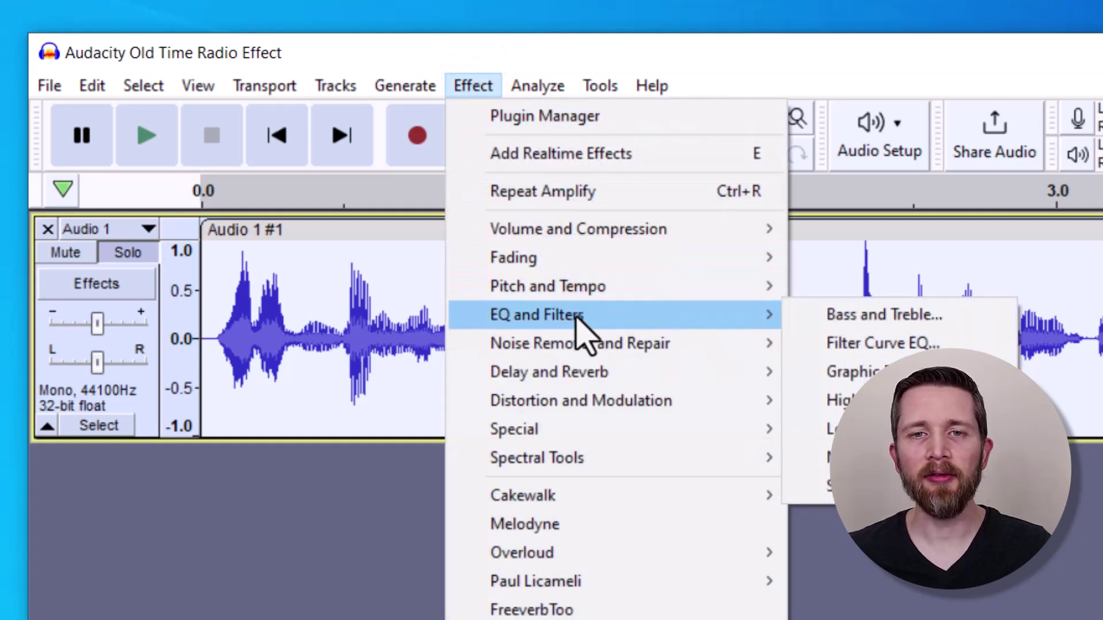
pyautogui.click(880, 347)
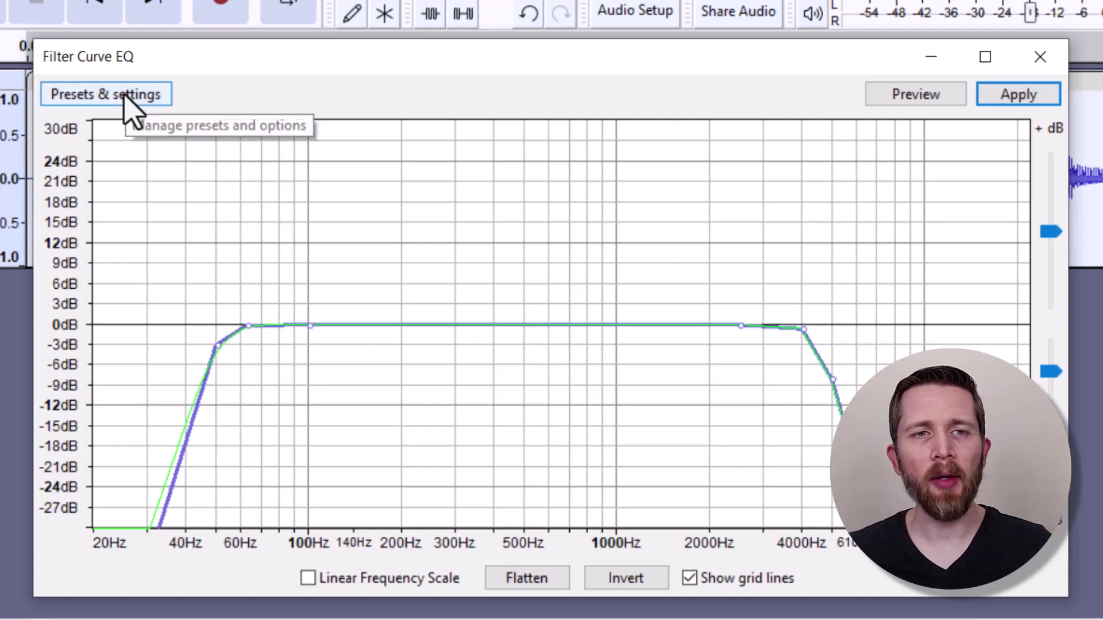
# Reset the EQ curve to flat defaults, then load the AM Radio factory preset
pyautogui.click(141, 93)
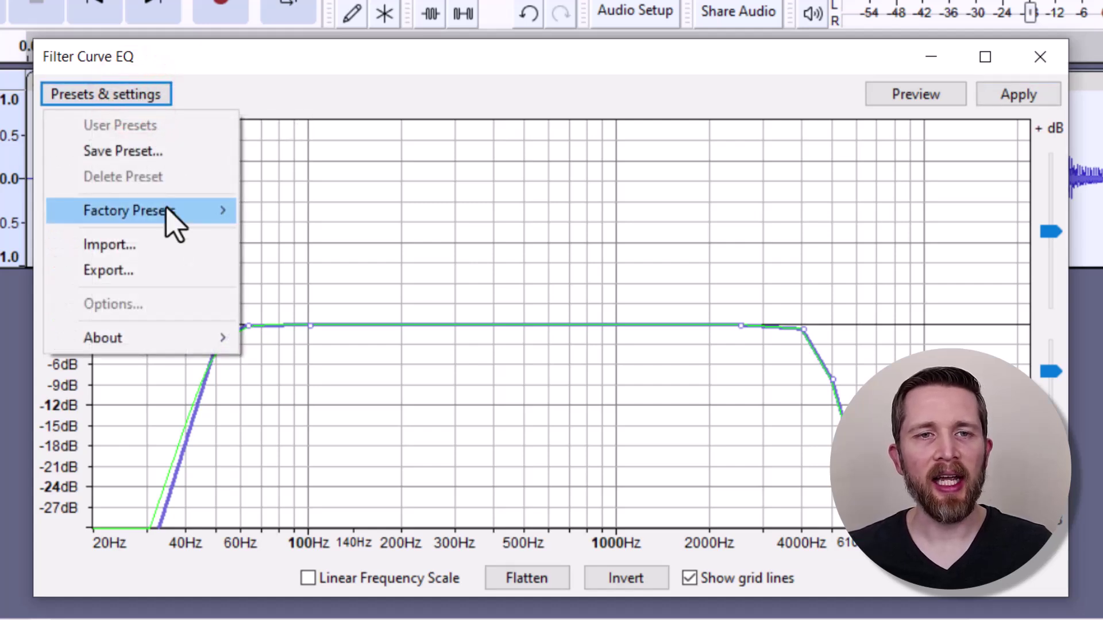
pyautogui.moveTo(235, 208)
pyautogui.click(277, 210)
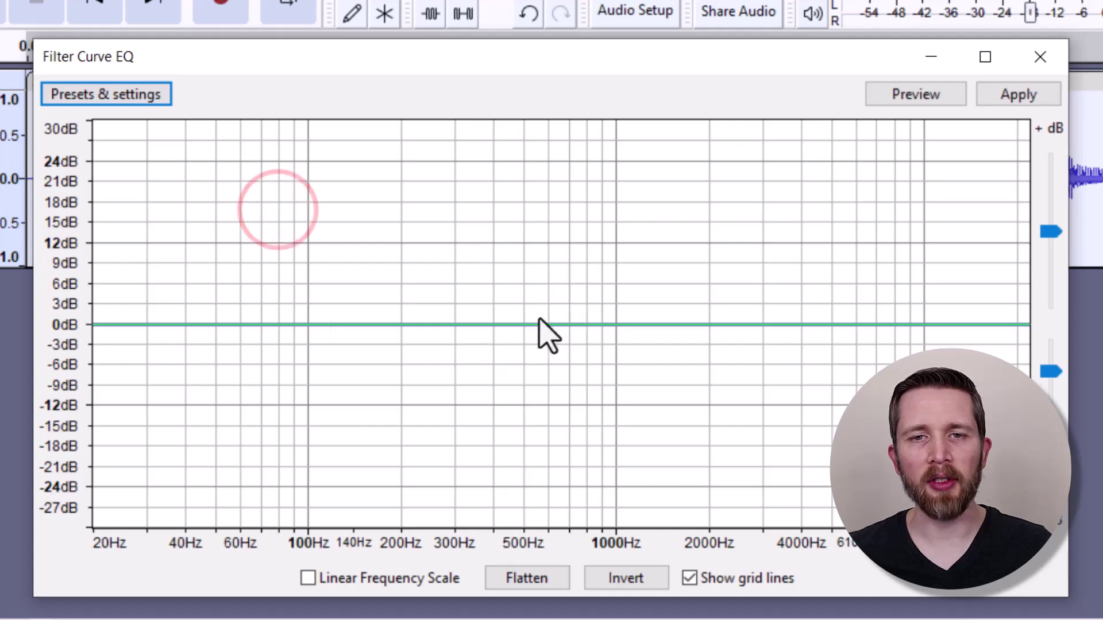
pyautogui.click(149, 97)
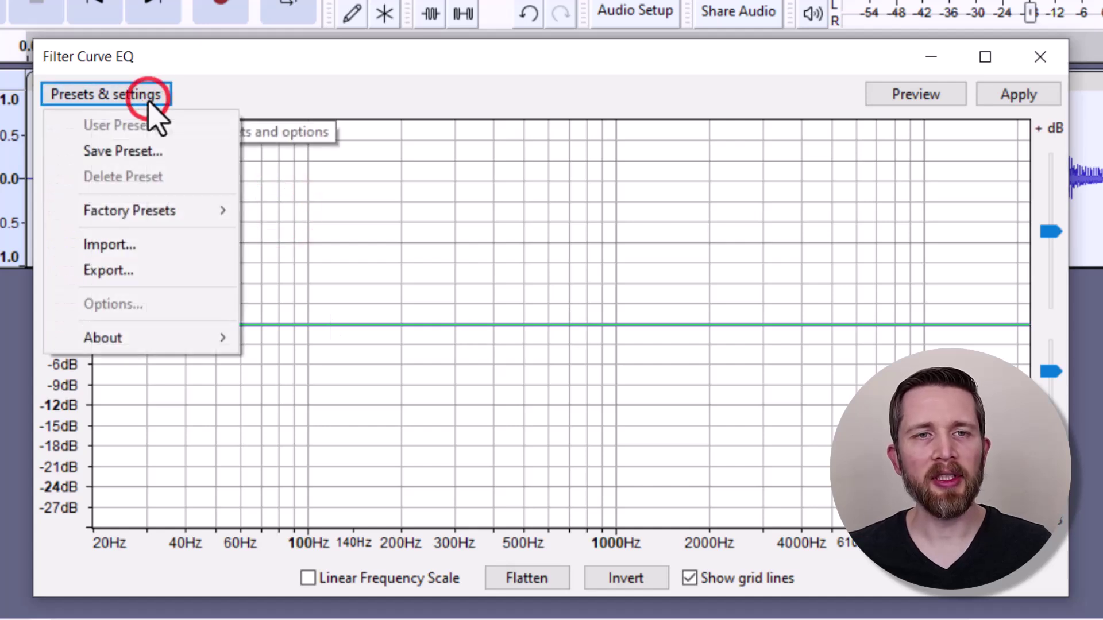
pyautogui.moveTo(230, 216)
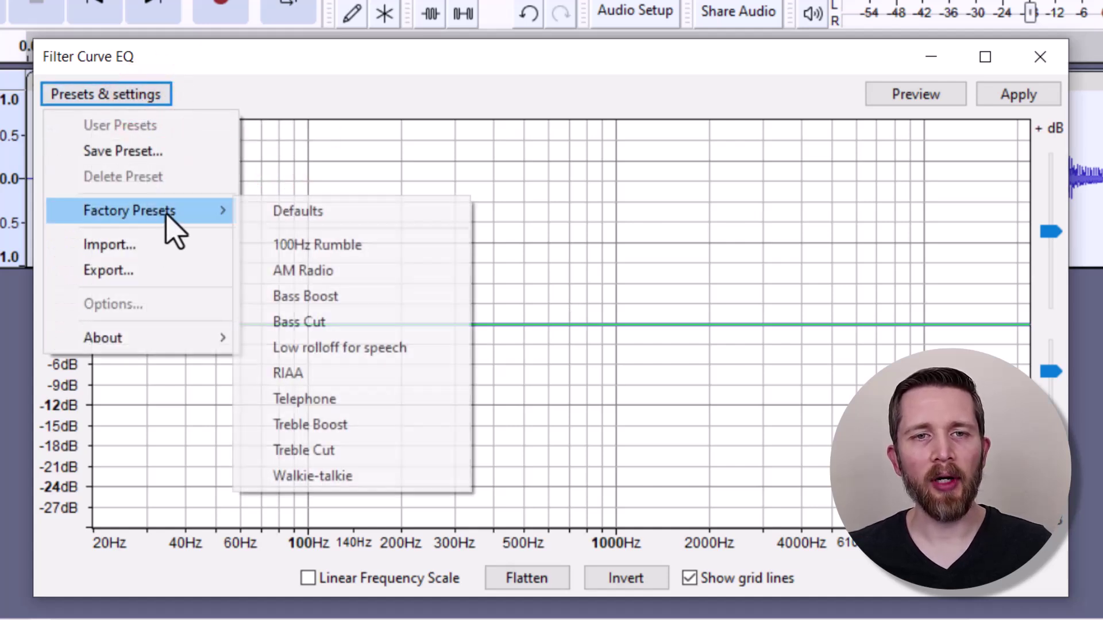
pyautogui.click(334, 270)
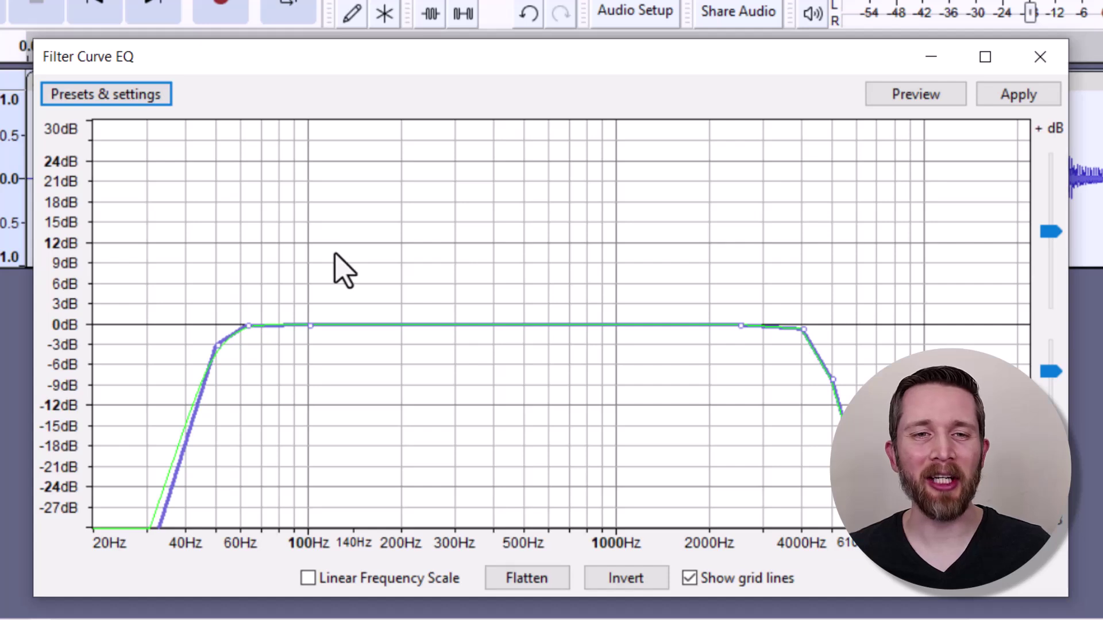
# Preview the AM Radio curve, then raise the 140 Hz and 2500 Hz points to +4 dB
pyautogui.click(944, 95)
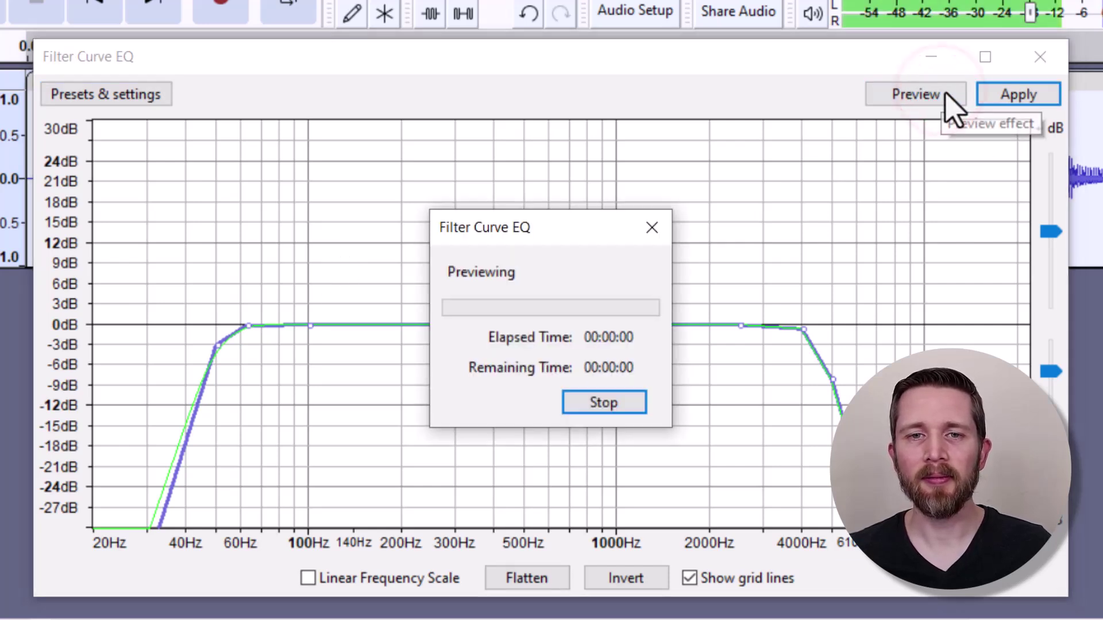
pyautogui.click(631, 402)
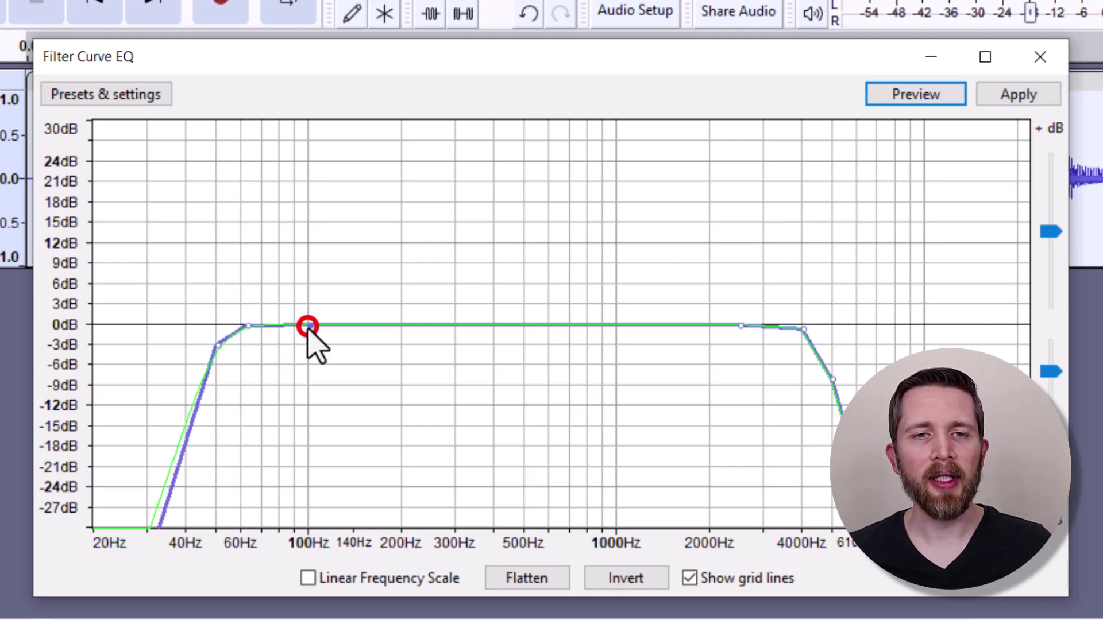
pyautogui.moveTo(308, 326); pyautogui.dragTo(343, 294)
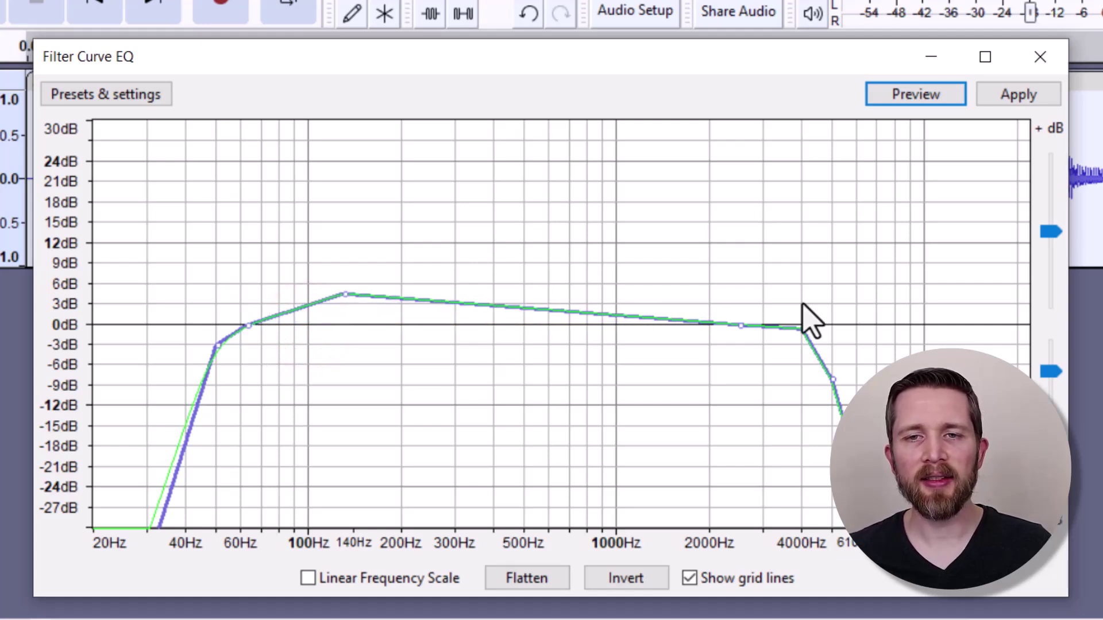
pyautogui.moveTo(741, 325); pyautogui.dragTo(745, 296)
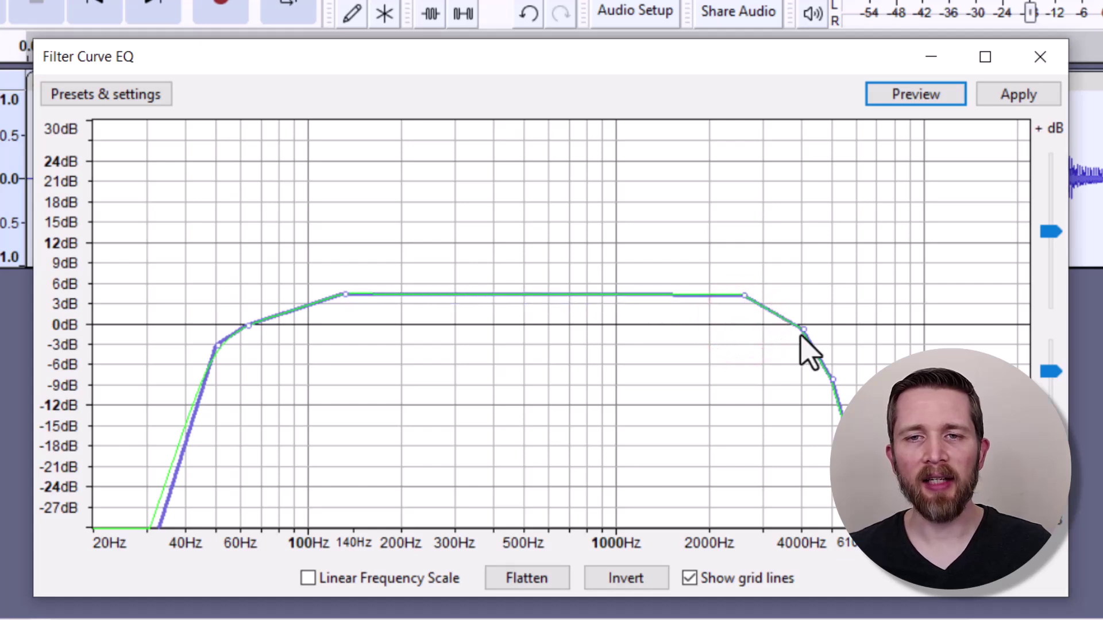
# Steepen the high roll-off to about -10 dB at 4000 Hz and preview the reshaped curve
pyautogui.moveTo(803, 330); pyautogui.dragTo(729, 299)
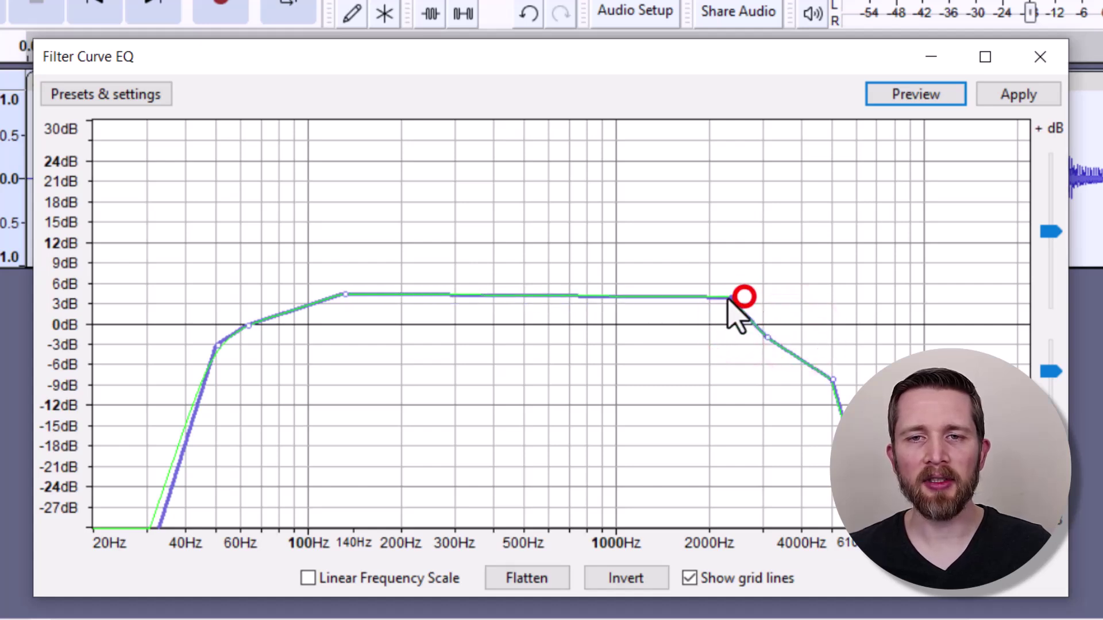
pyautogui.moveTo(834, 378); pyautogui.dragTo(798, 392)
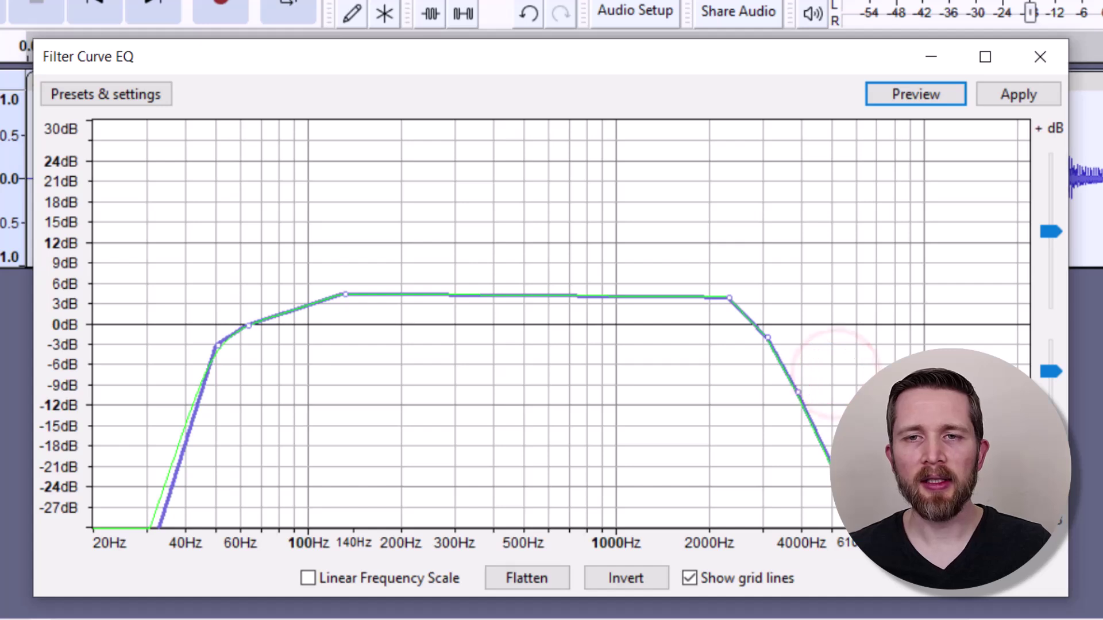
pyautogui.click(938, 95)
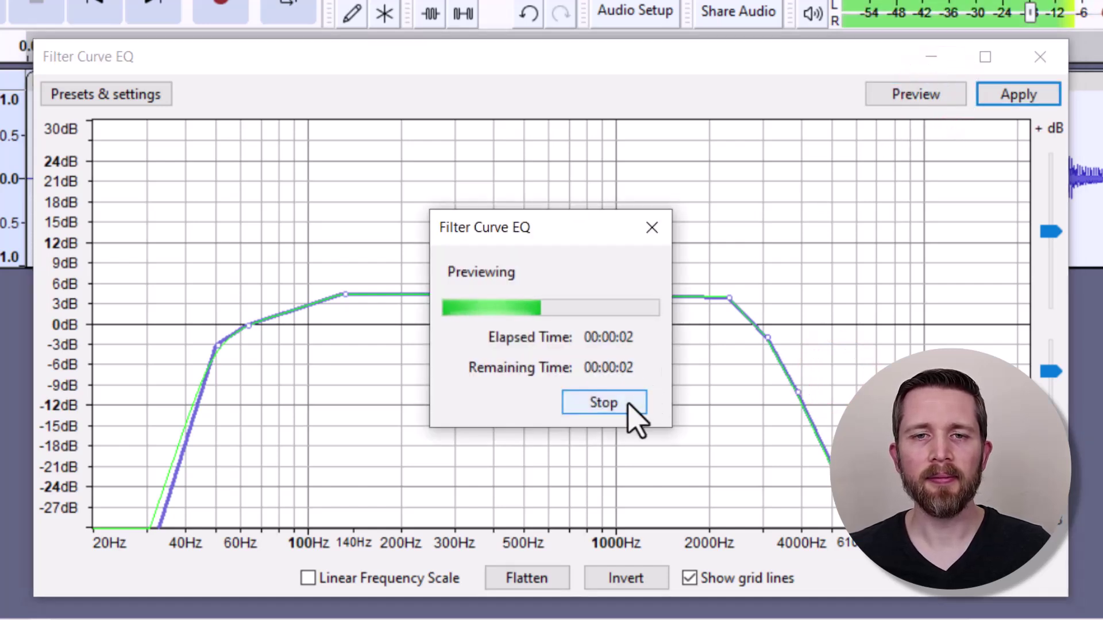
pyautogui.click(629, 403)
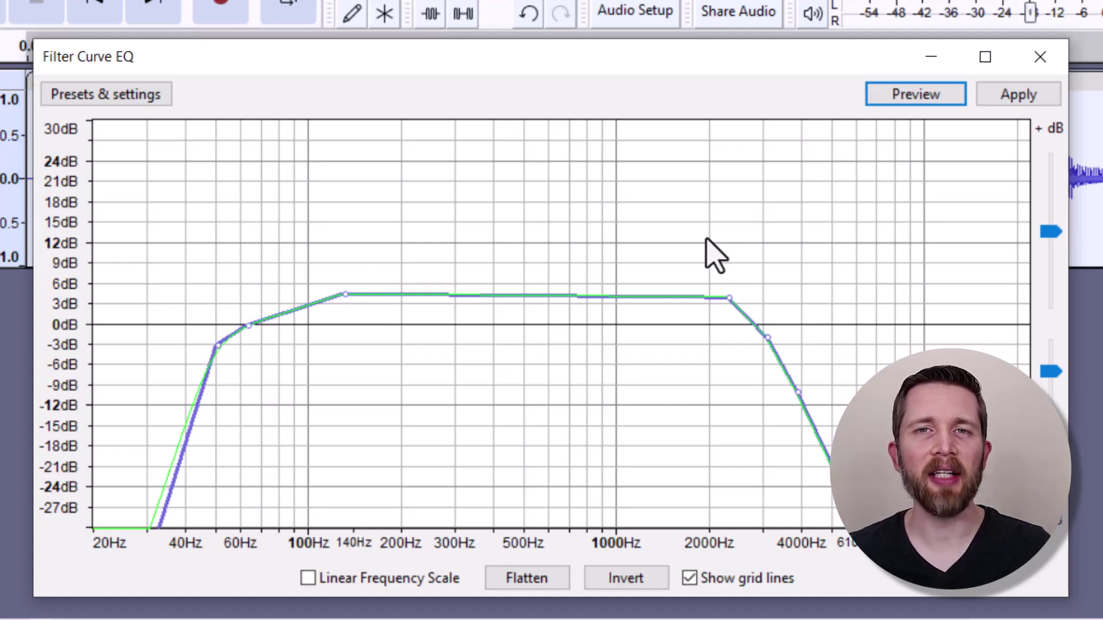
# Apply the reshaped EQ curve to the voice and clear all selection
pyautogui.click(1021, 96)
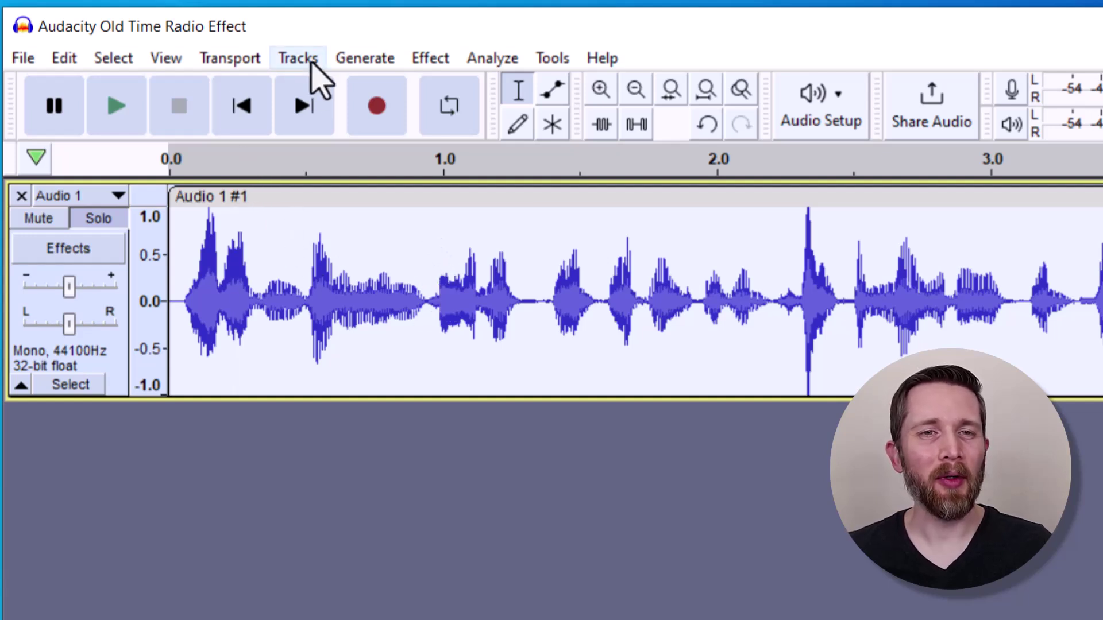
pyautogui.click(383, 56)
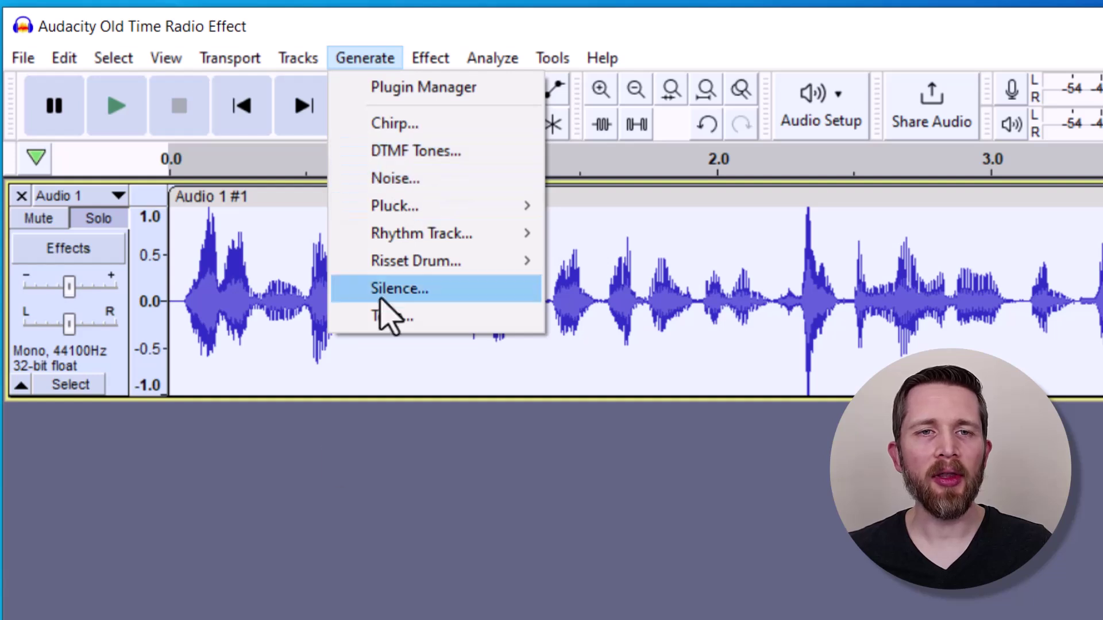
pyautogui.click(311, 520)
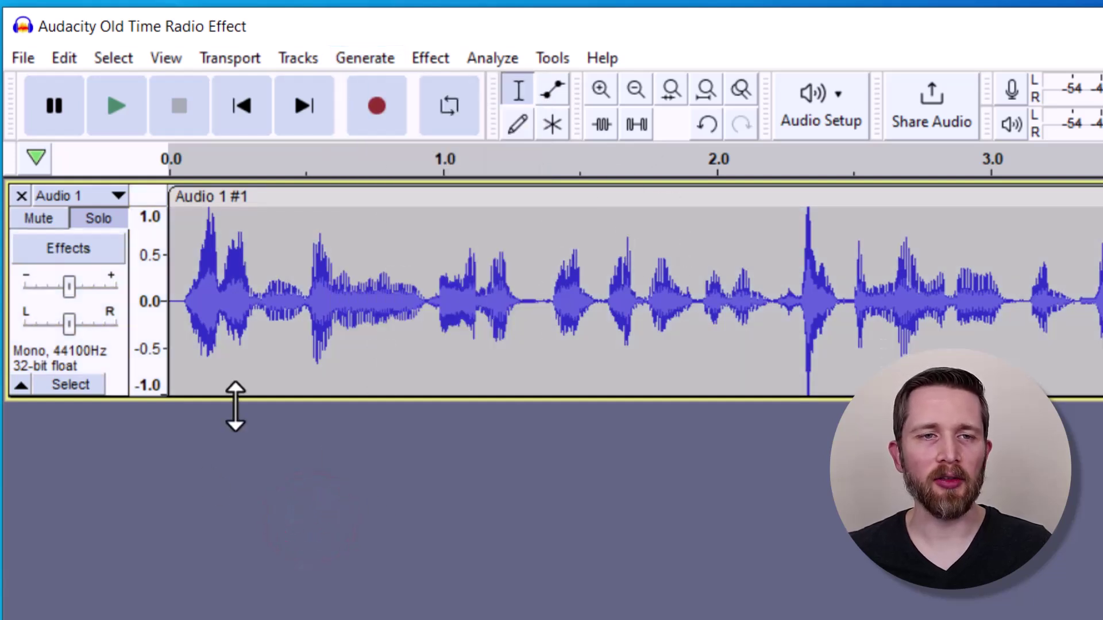
pyautogui.click(204, 467)
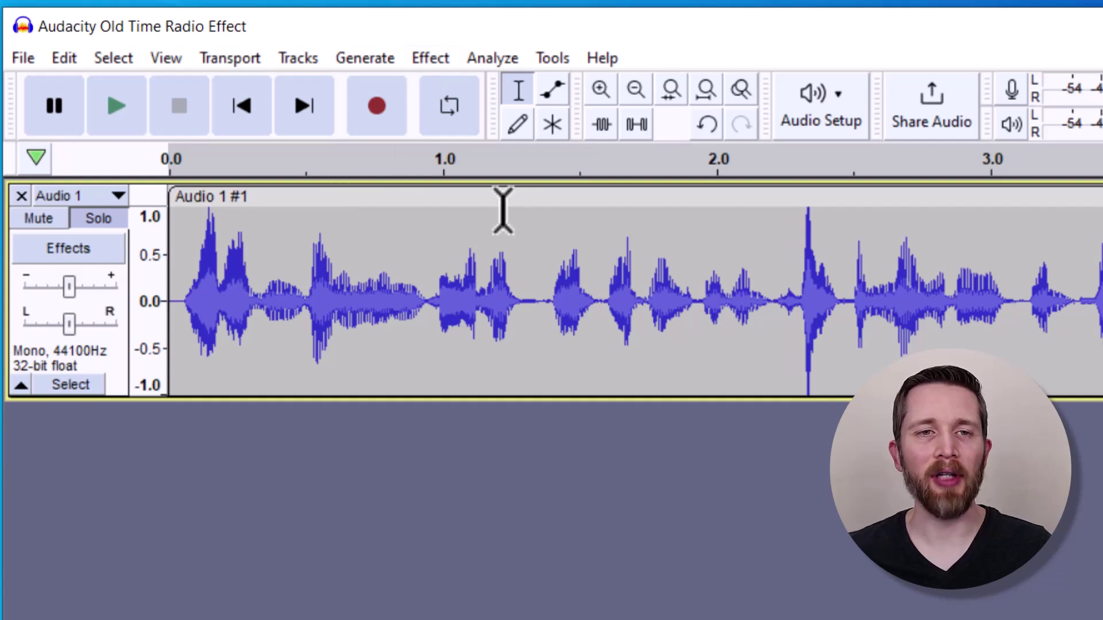
pyautogui.click(376, 63)
# Generate about 4 seconds of pink noise at 0.8 amplitude in a new Audio 2 track and select it
pyautogui.click(412, 180)
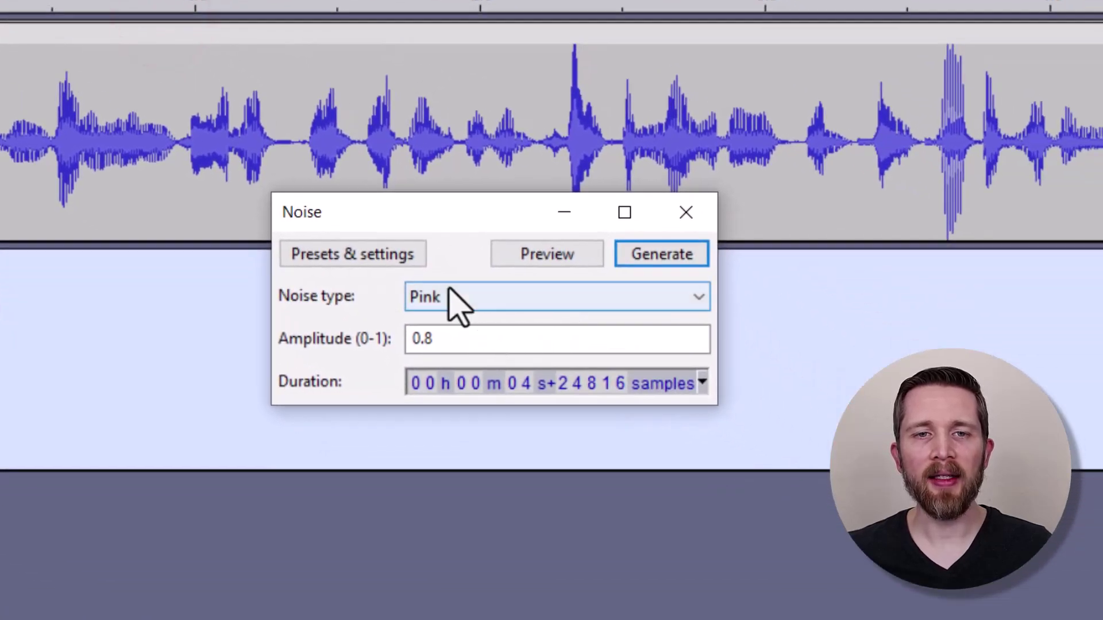
pyautogui.click(741, 439)
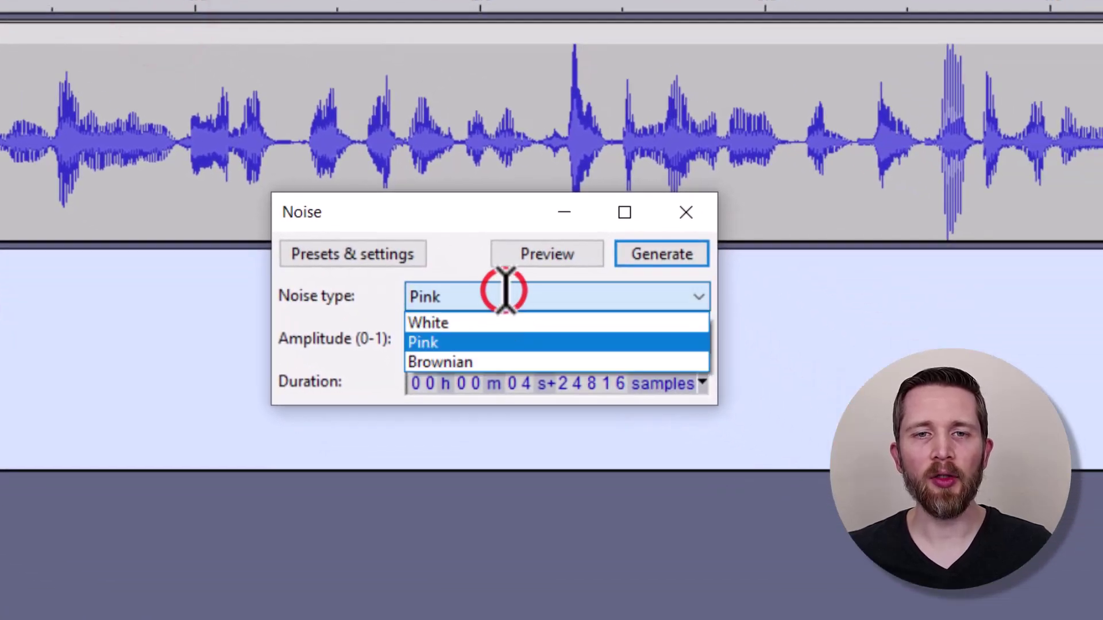
pyautogui.click(505, 343)
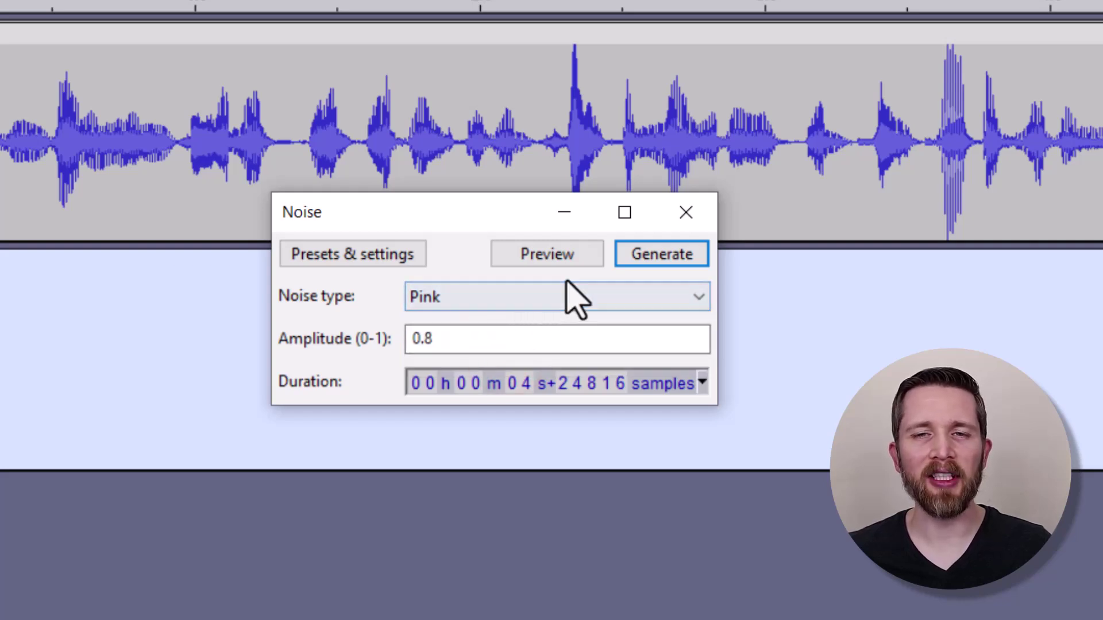
pyautogui.click(661, 254)
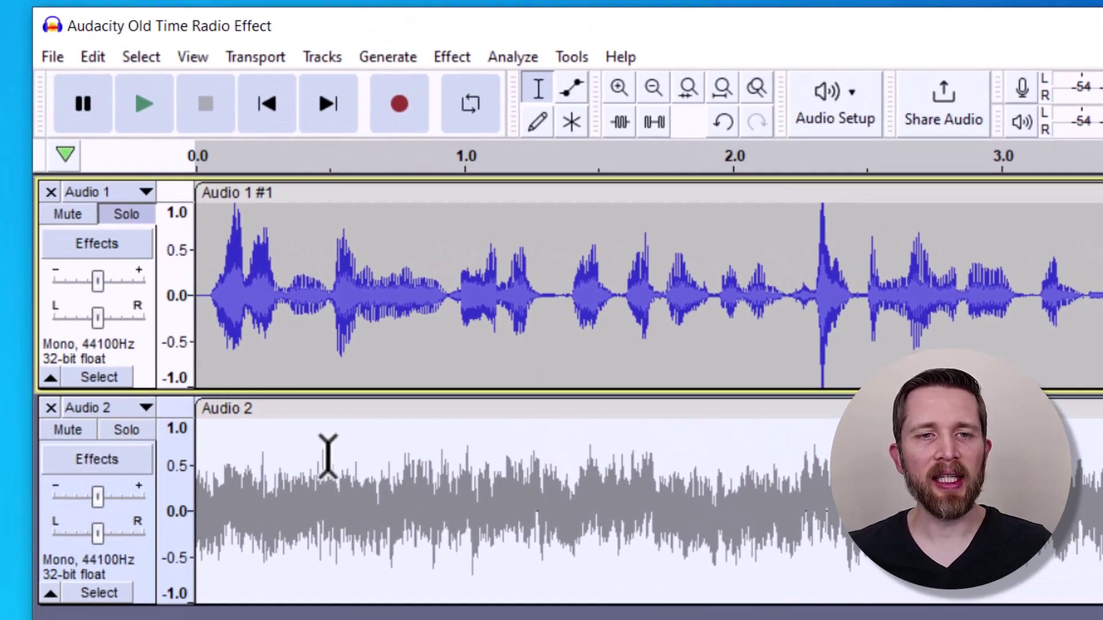
pyautogui.click(57, 428)
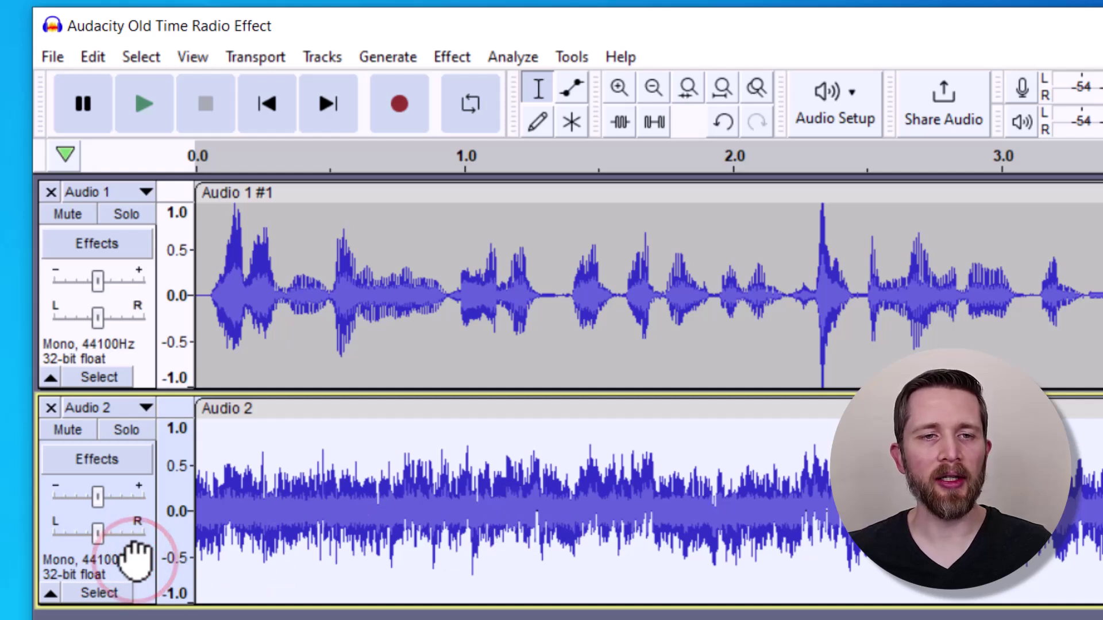
# Amplify the Audio 2 pink noise by -24.0 dB
pyautogui.click(465, 56)
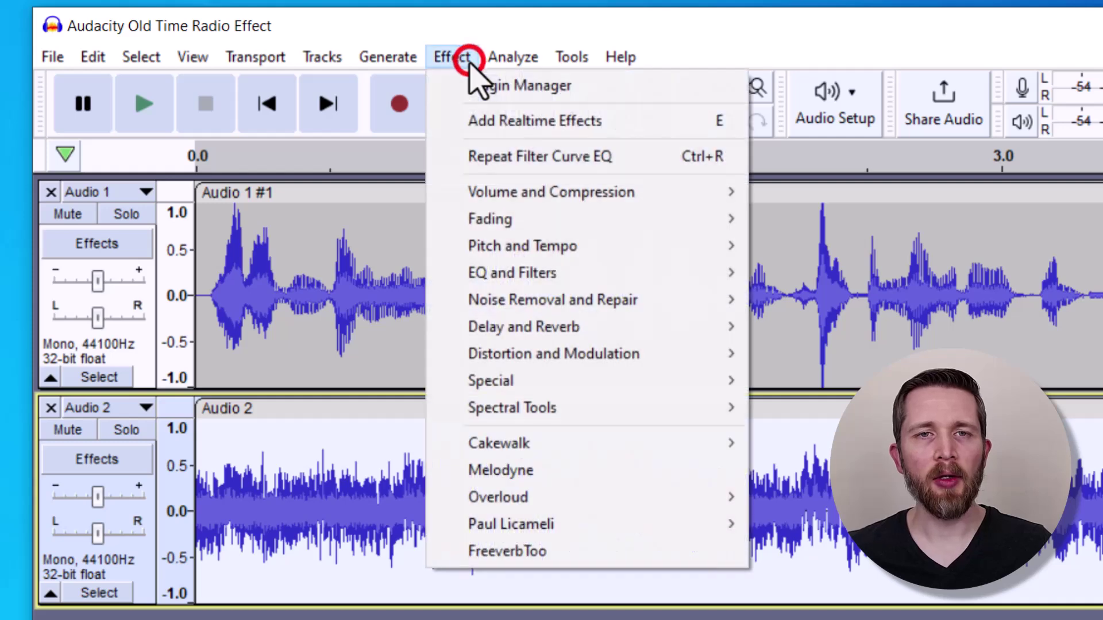
pyautogui.moveTo(575, 197)
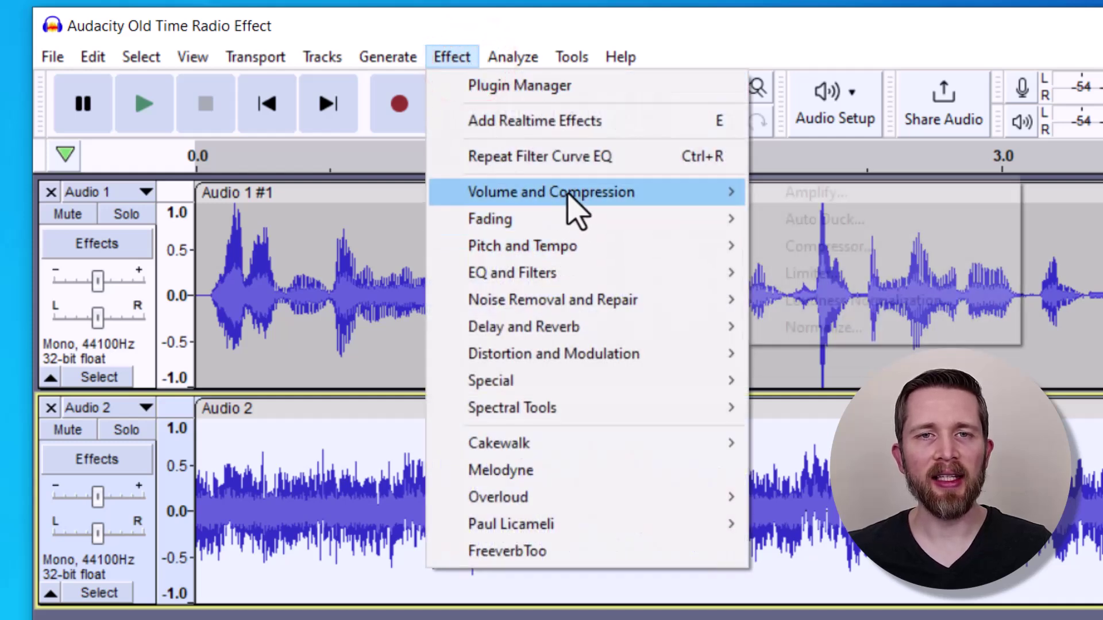
pyautogui.click(787, 185)
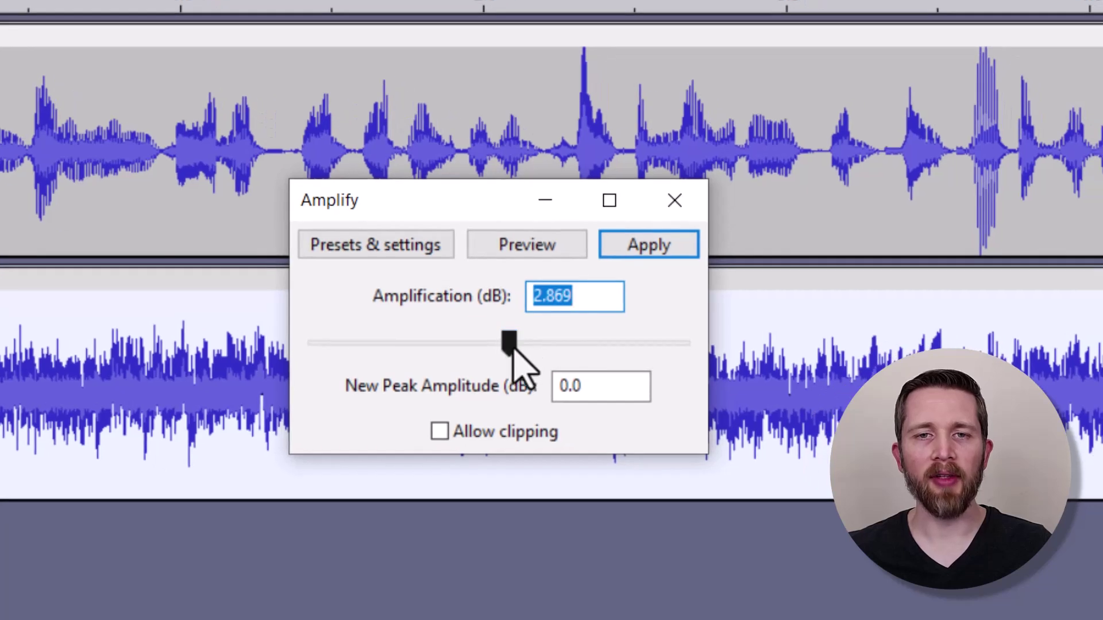
pyautogui.moveTo(510, 344); pyautogui.dragTo(435, 346)
pyautogui.moveTo(428, 345); pyautogui.dragTo(416, 343)
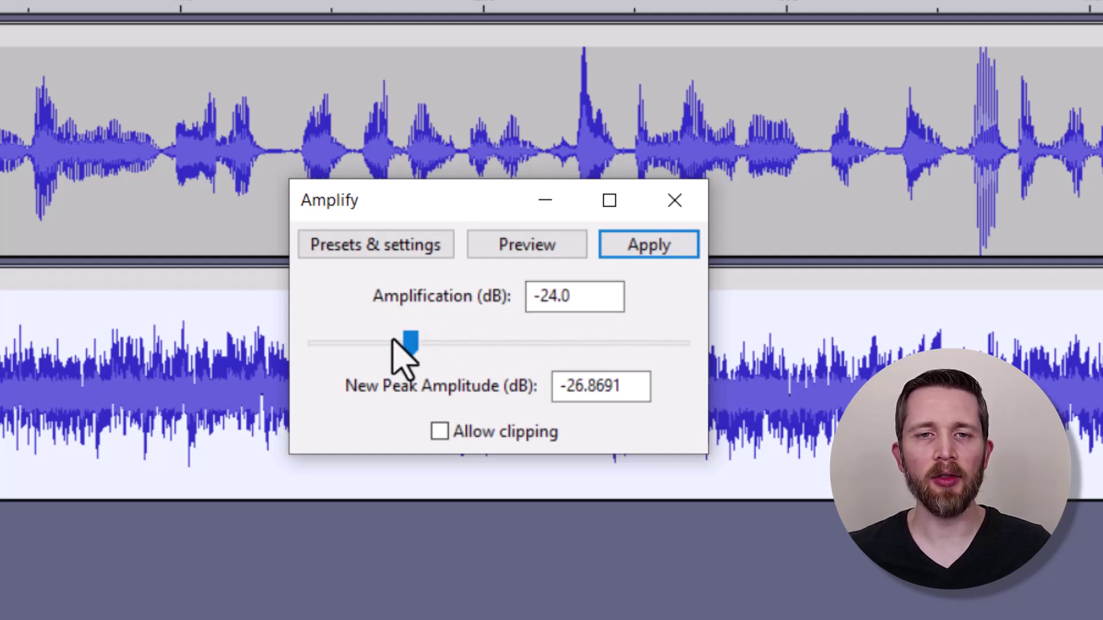
pyautogui.click(654, 248)
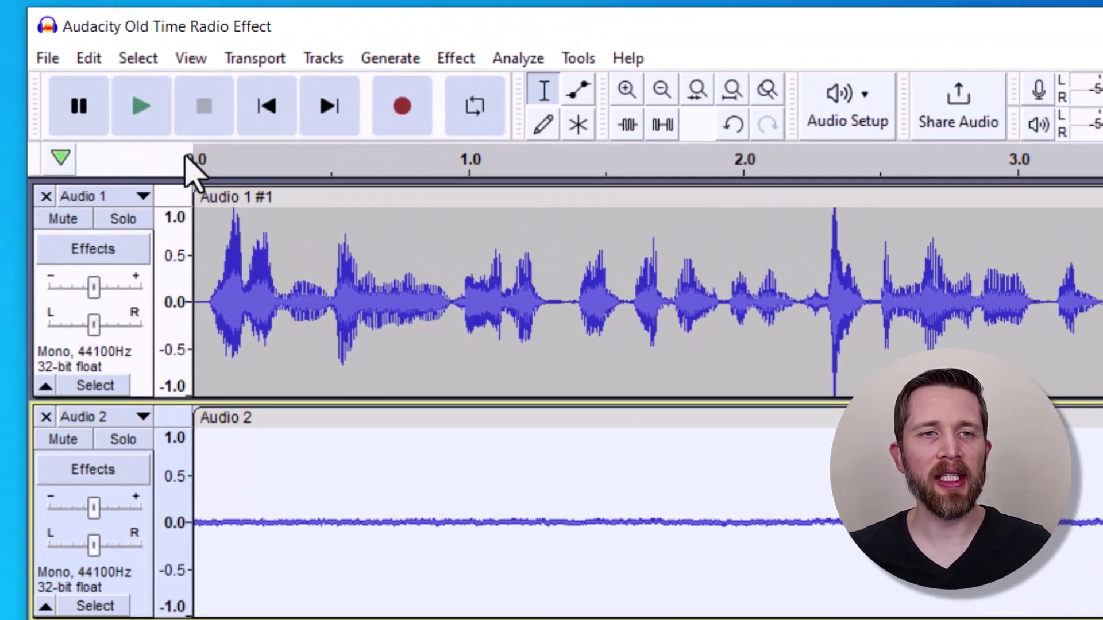
# Play the voice over the quieter noise, then select the Audio 1 voice track
pyautogui.click(145, 109)
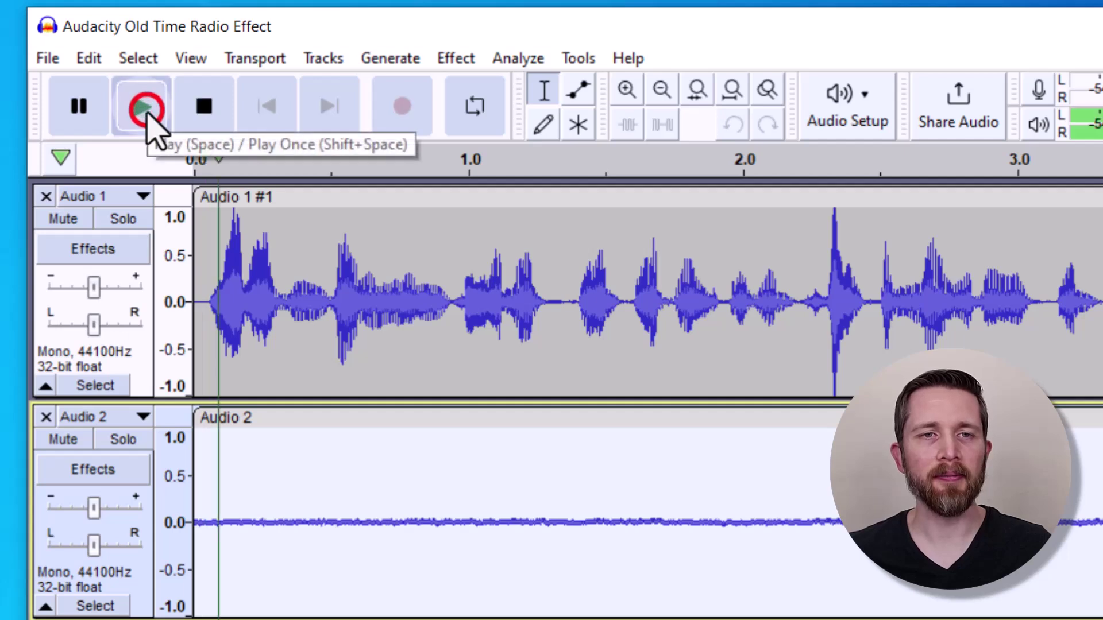
pyautogui.click(205, 108)
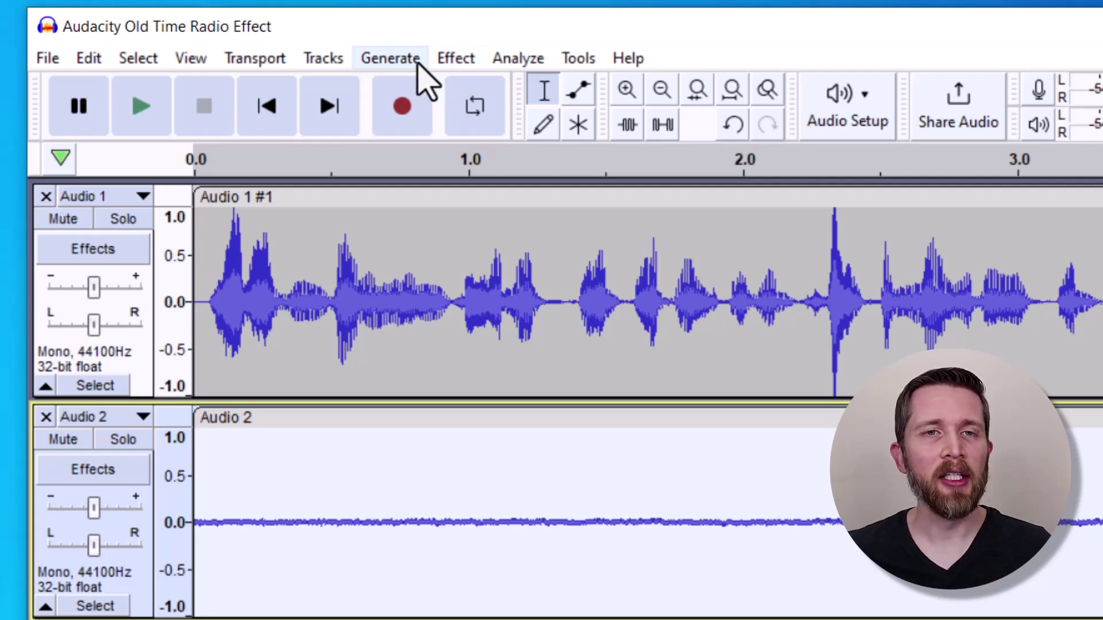
pyautogui.click(123, 351)
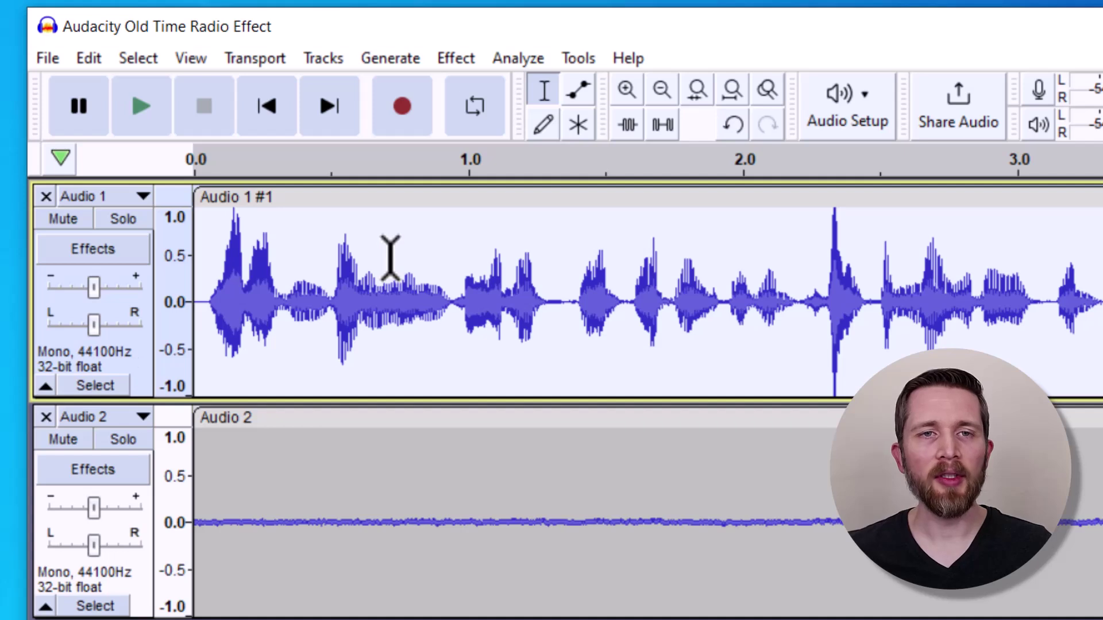
# Apply a 1000 Hz, 12 dB High-Pass Filter to the voice track
pyautogui.click(456, 58)
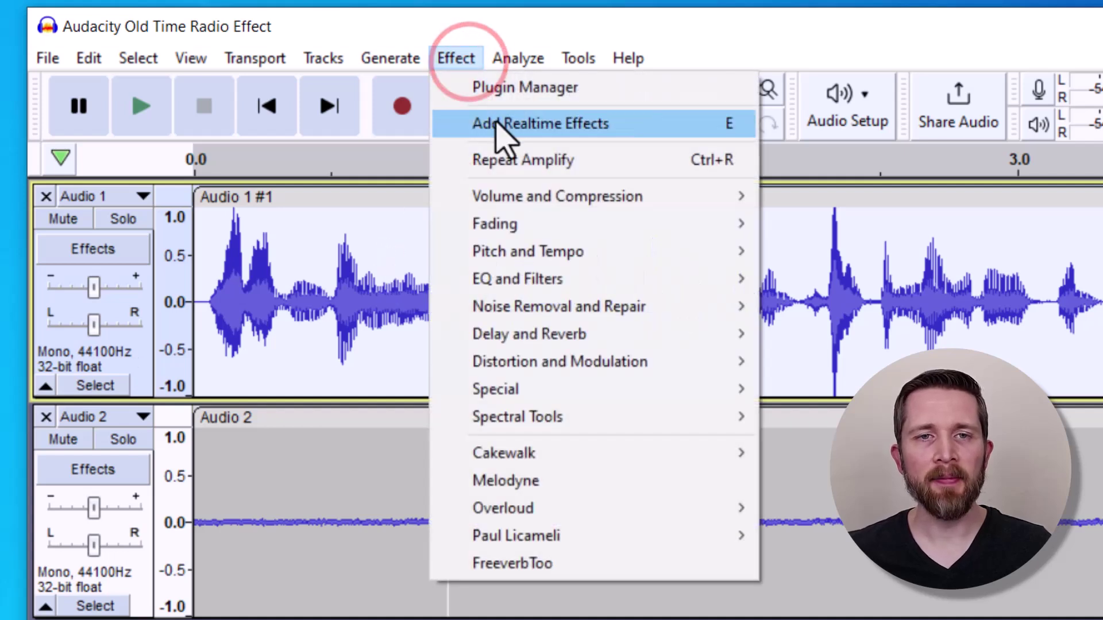
pyautogui.moveTo(560, 280)
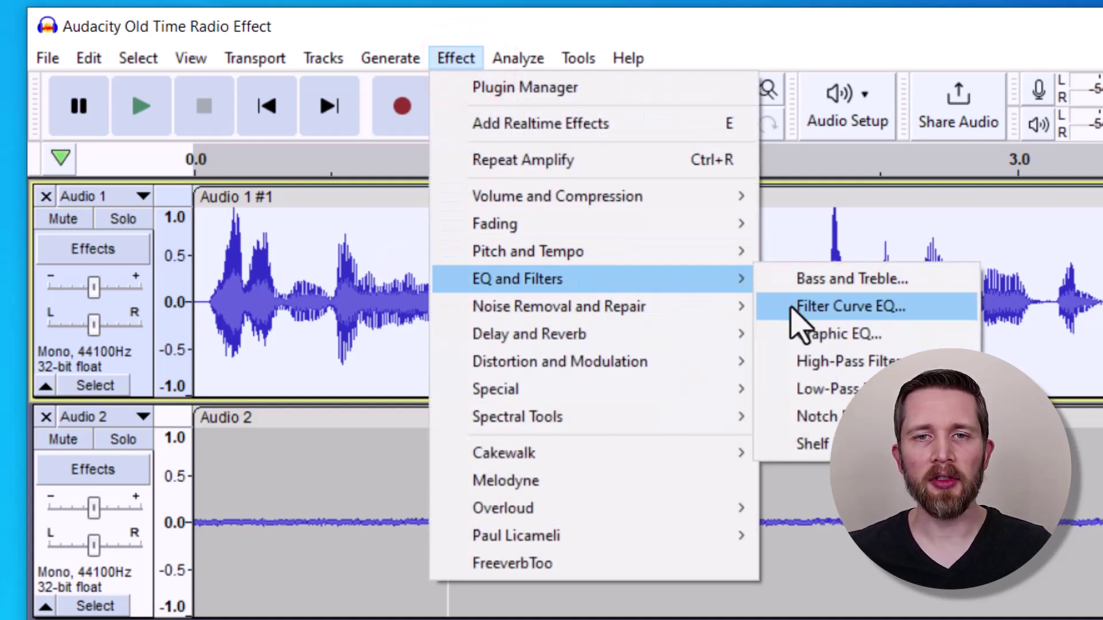
pyautogui.click(846, 363)
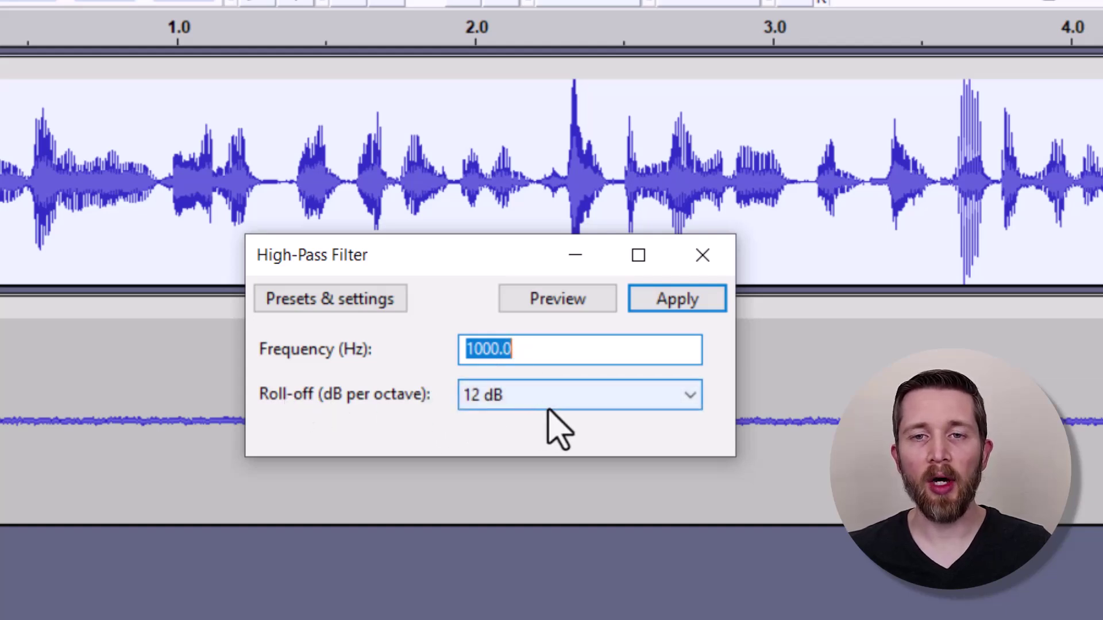
pyautogui.click(678, 300)
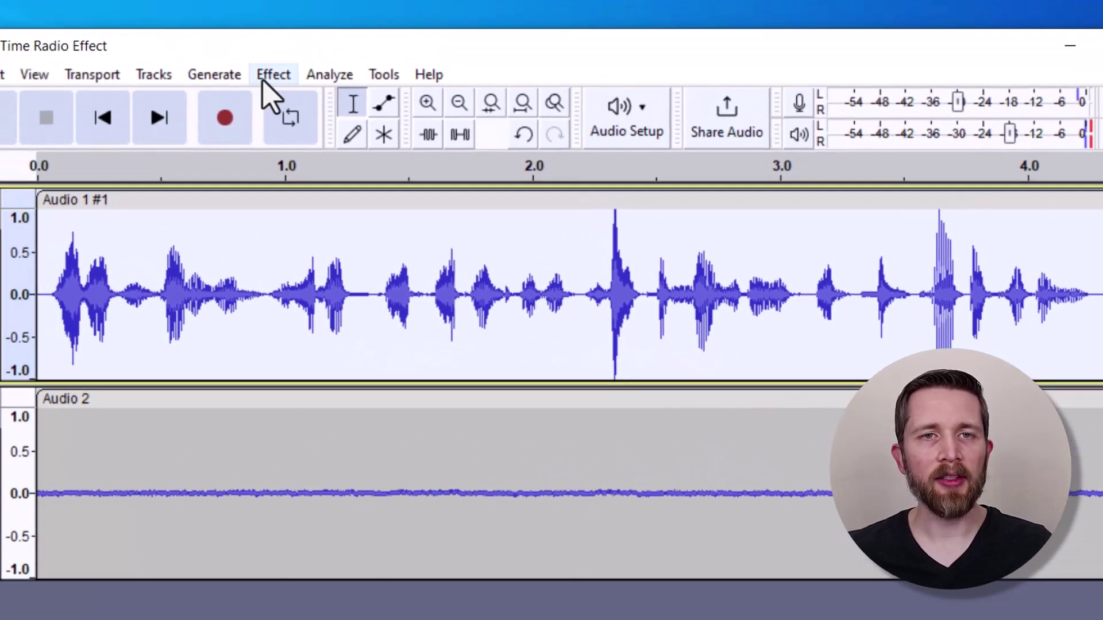
# Apply a 1000 Hz, 6 dB Low-Pass Filter to the voice track
pyautogui.click(280, 75)
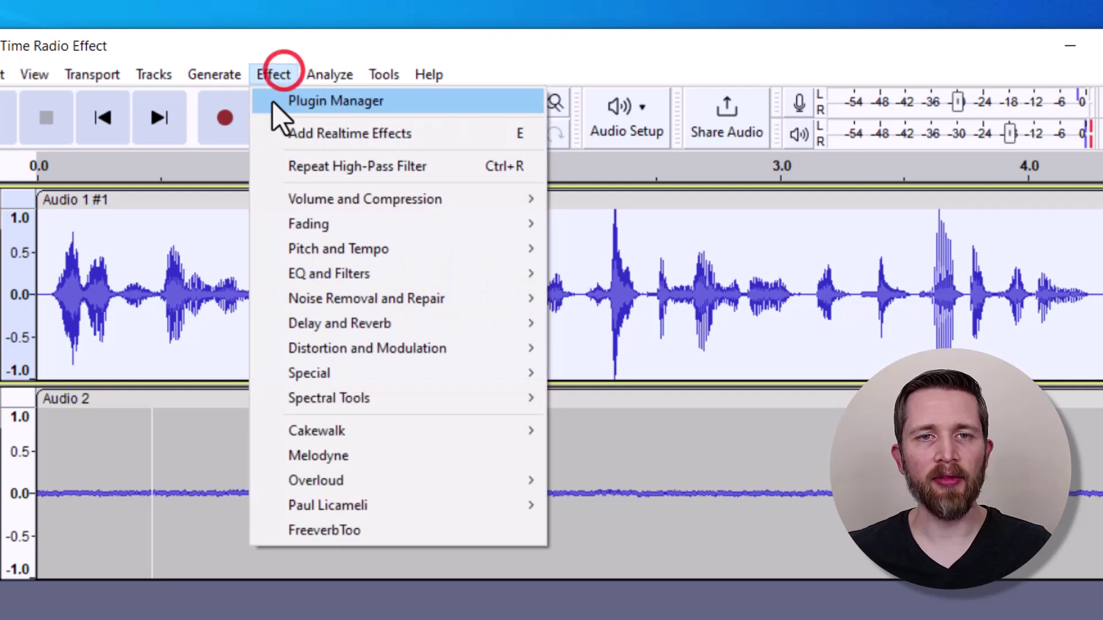
pyautogui.moveTo(367, 273)
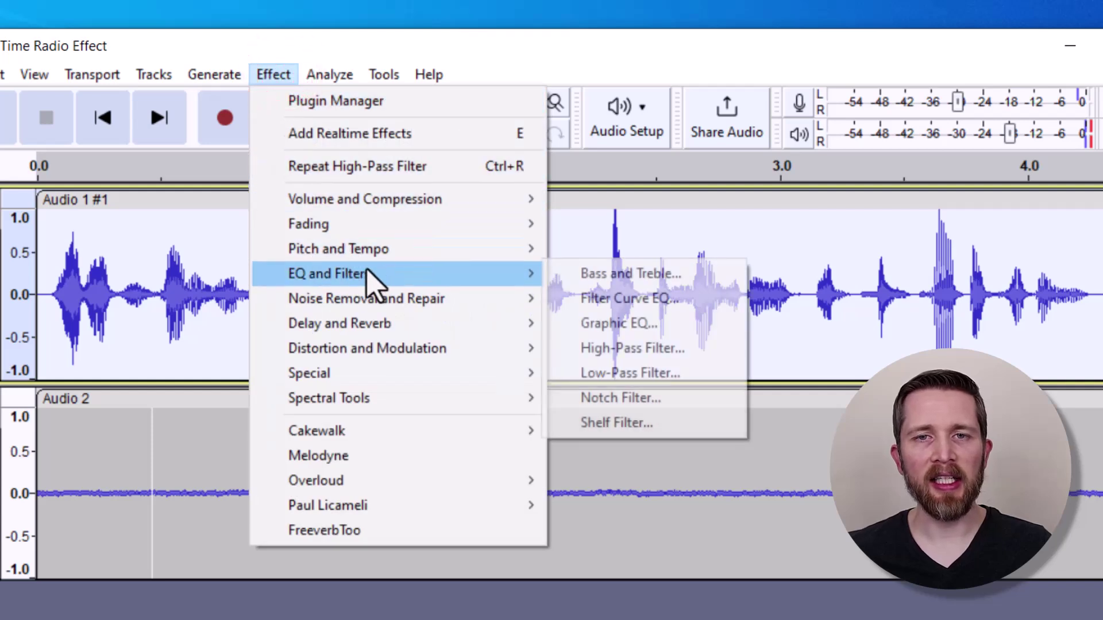
pyautogui.click(636, 375)
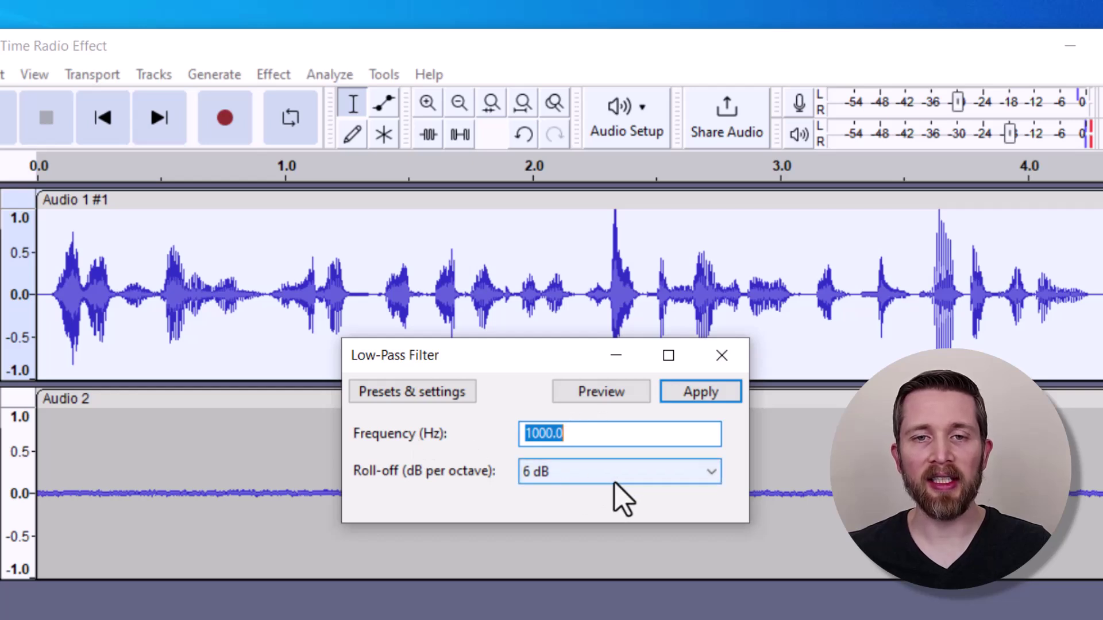
pyautogui.click(701, 392)
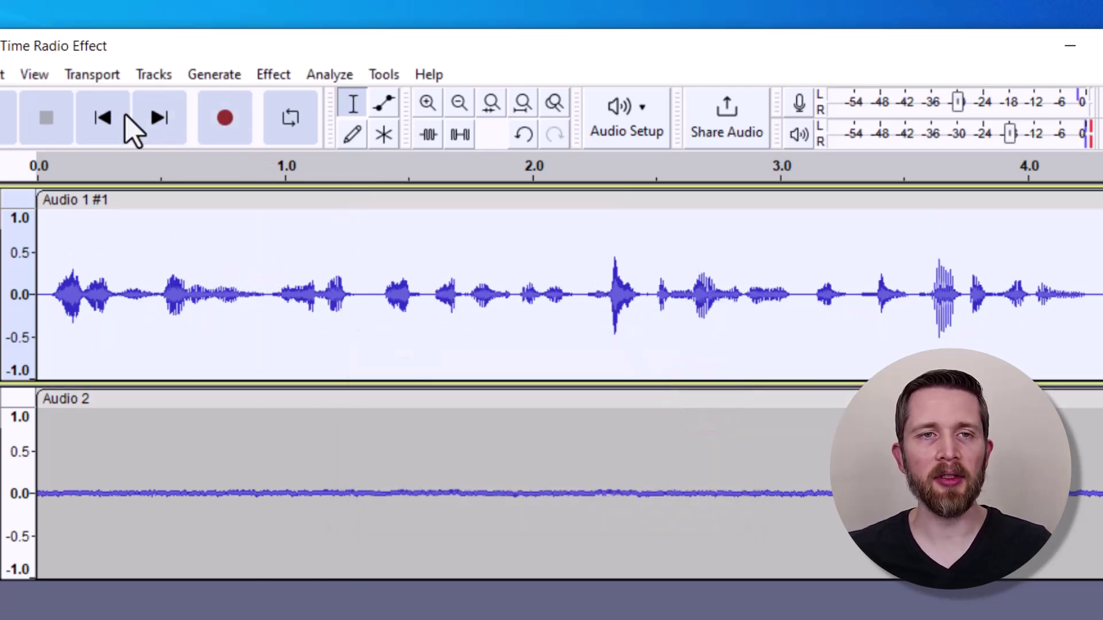
pyautogui.click(4, 121)
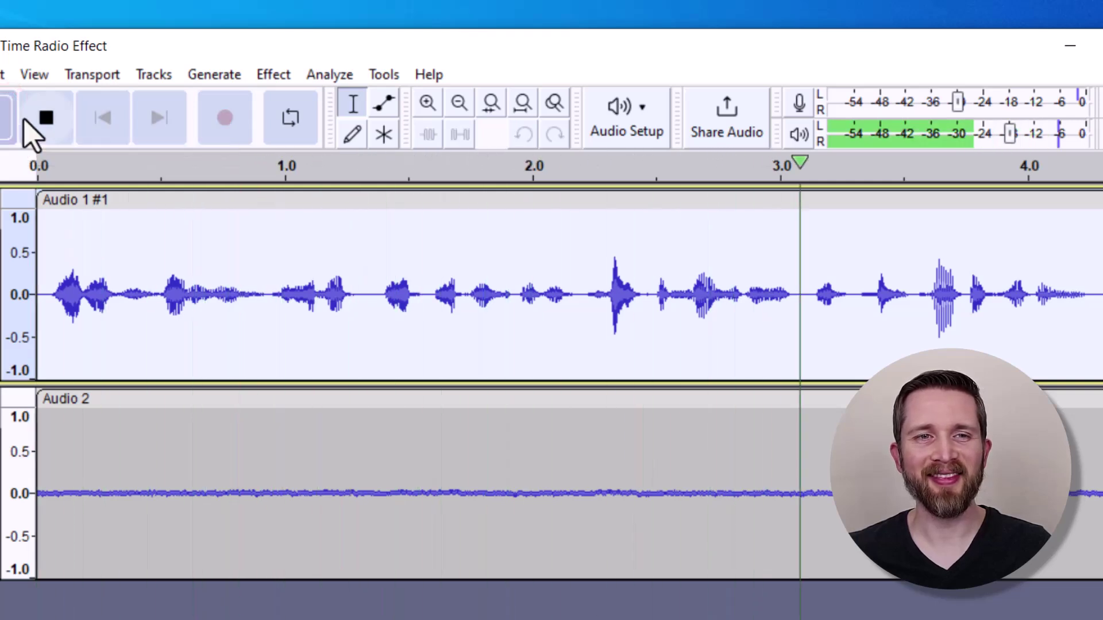
pyautogui.click(46, 118)
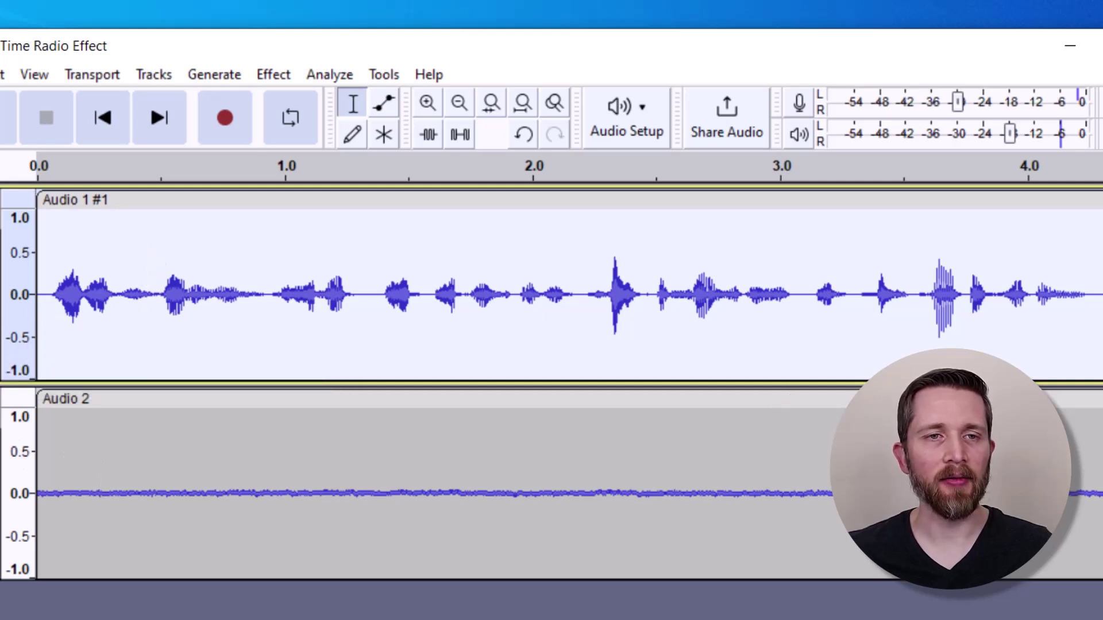
# Amplify the filtered voice to a 0.0 dB new peak and play back the result
pyautogui.click(289, 81)
pyautogui.moveTo(358, 208)
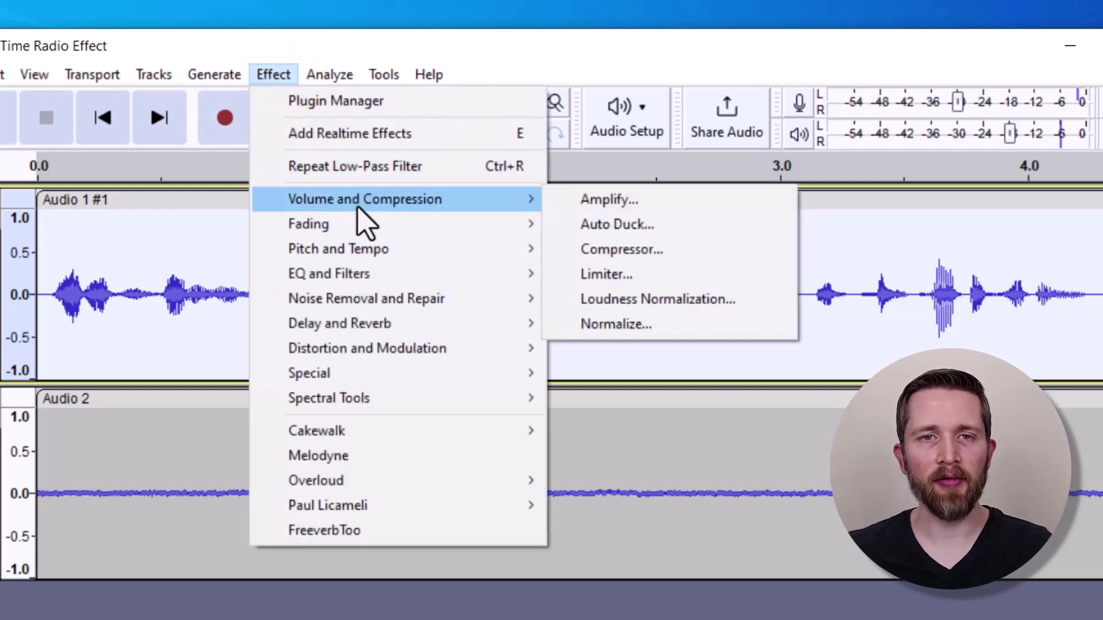
pyautogui.click(690, 201)
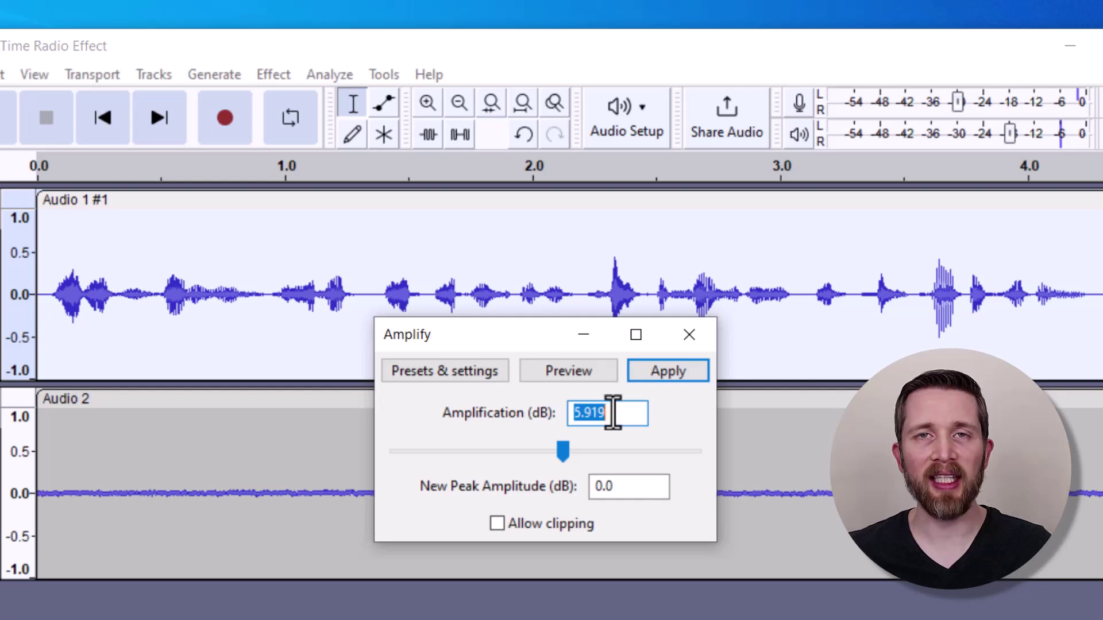
pyautogui.click(670, 372)
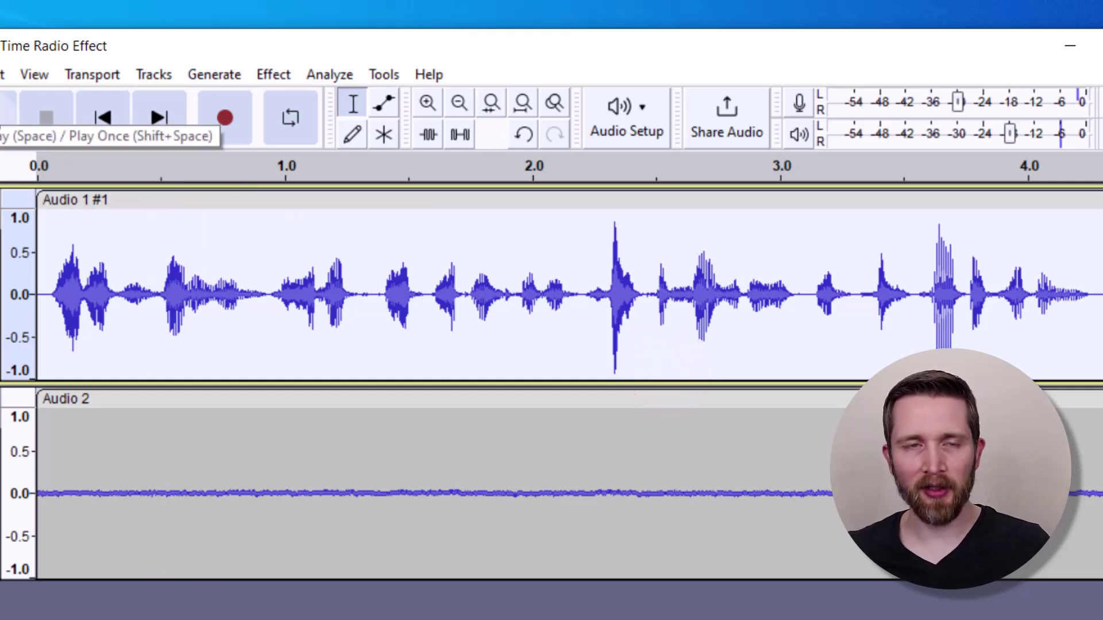
pyautogui.click(3, 98)
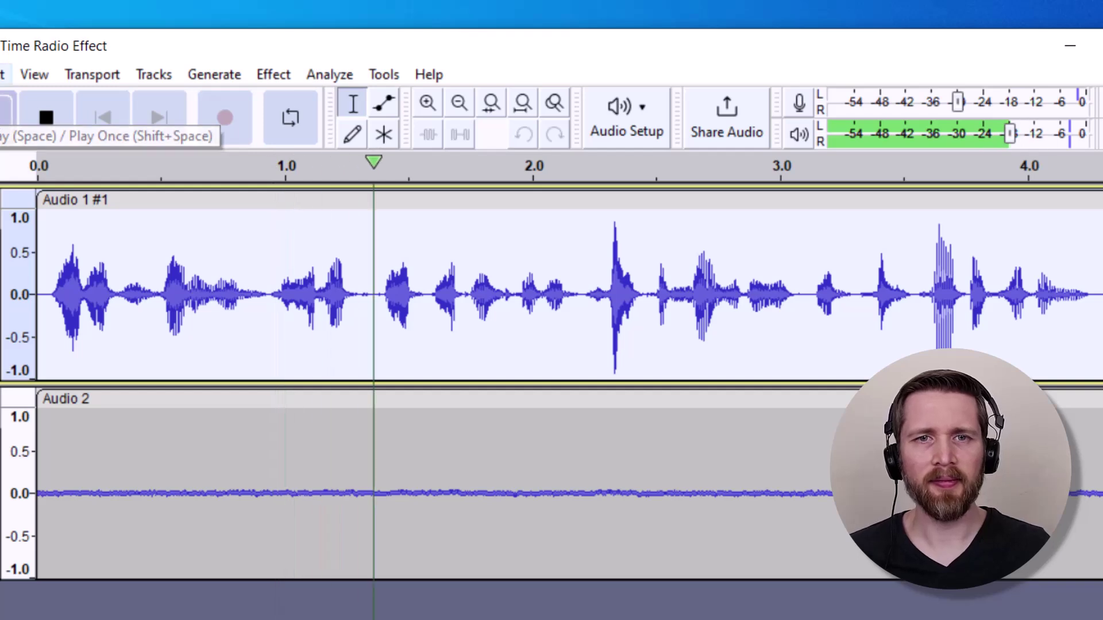
pyautogui.click(50, 121)
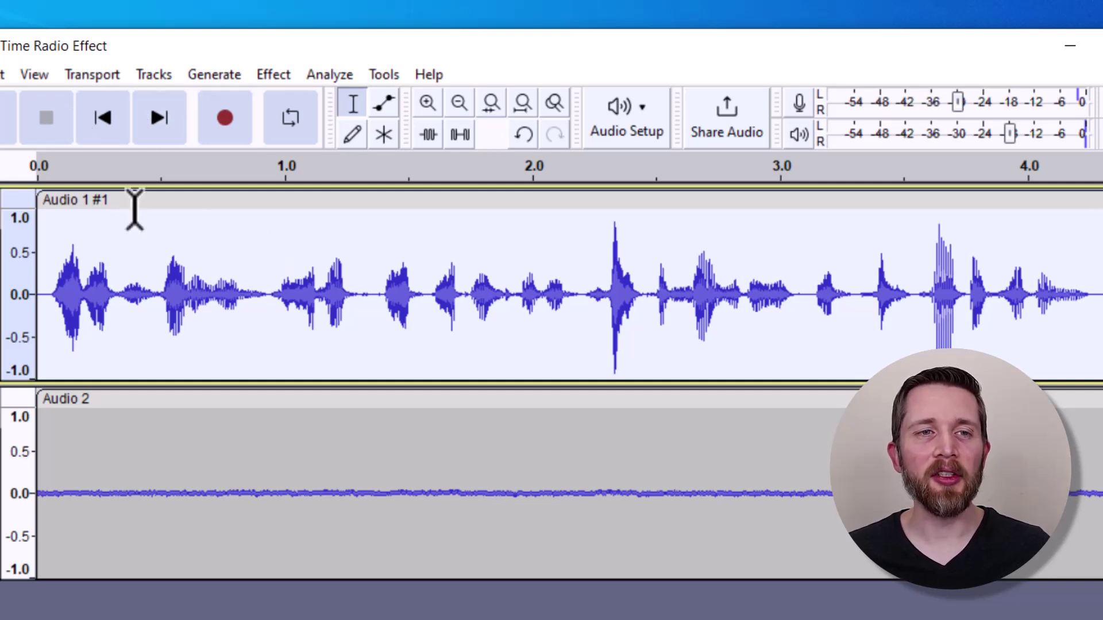
# Export the entire project in MP3 Files format as 'Audacity Old Time Radio Effect.mp3'
pyautogui.click(31, 75)
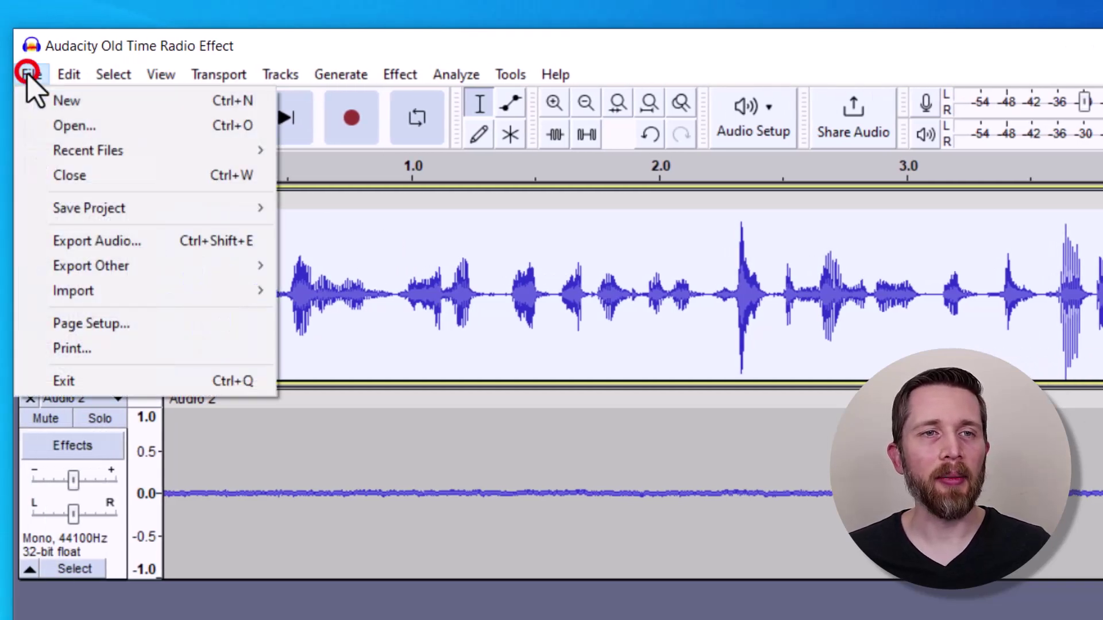
pyautogui.click(66, 241)
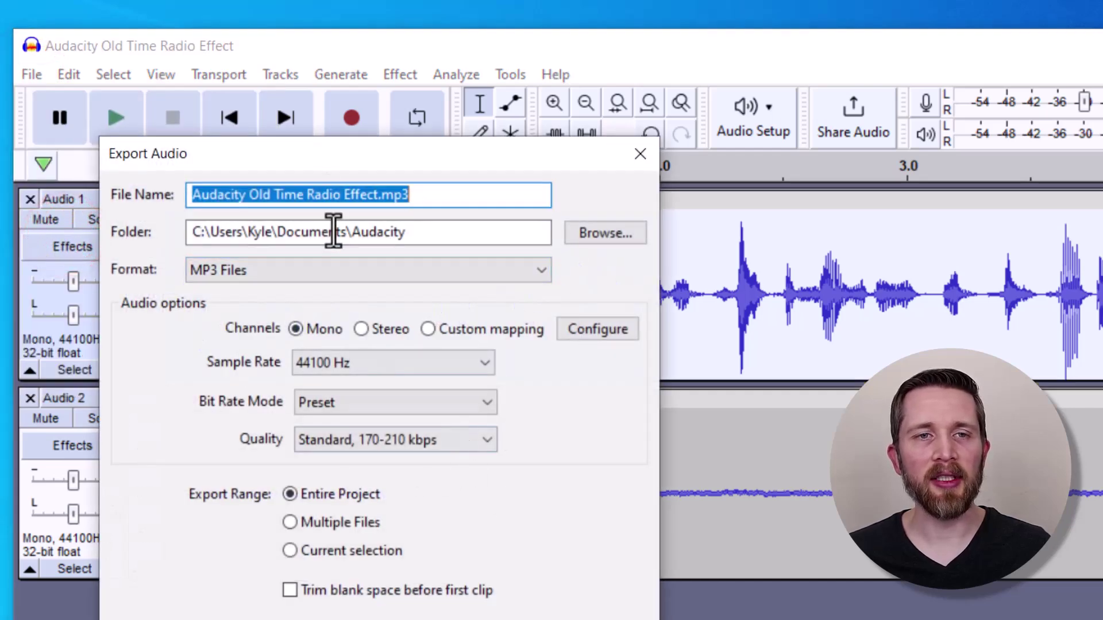
pyautogui.click(332, 267)
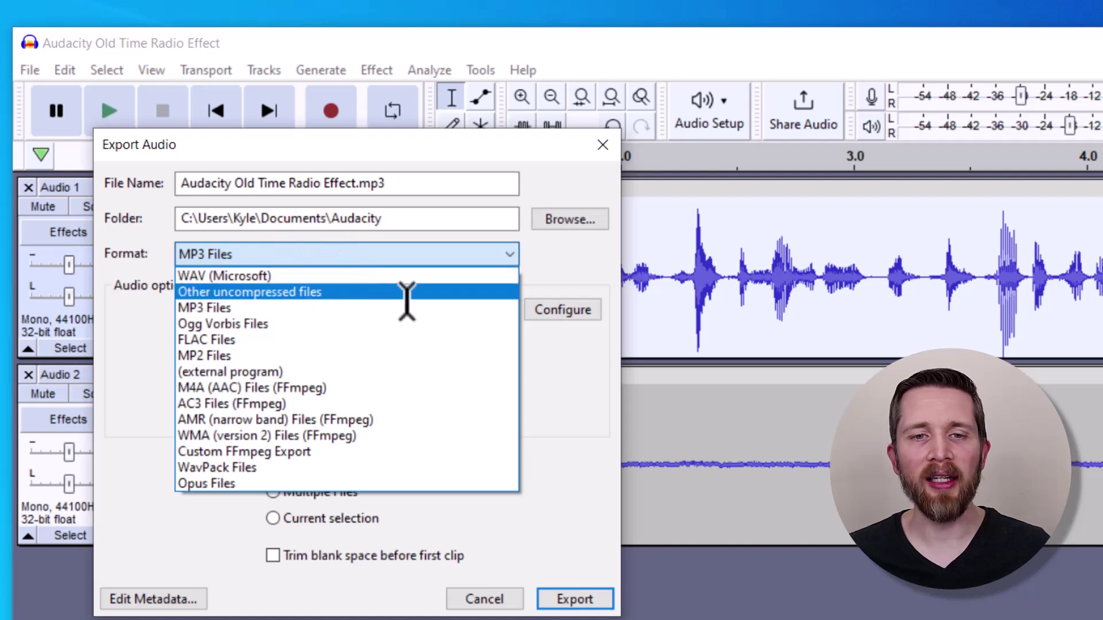
pyautogui.click(627, 400)
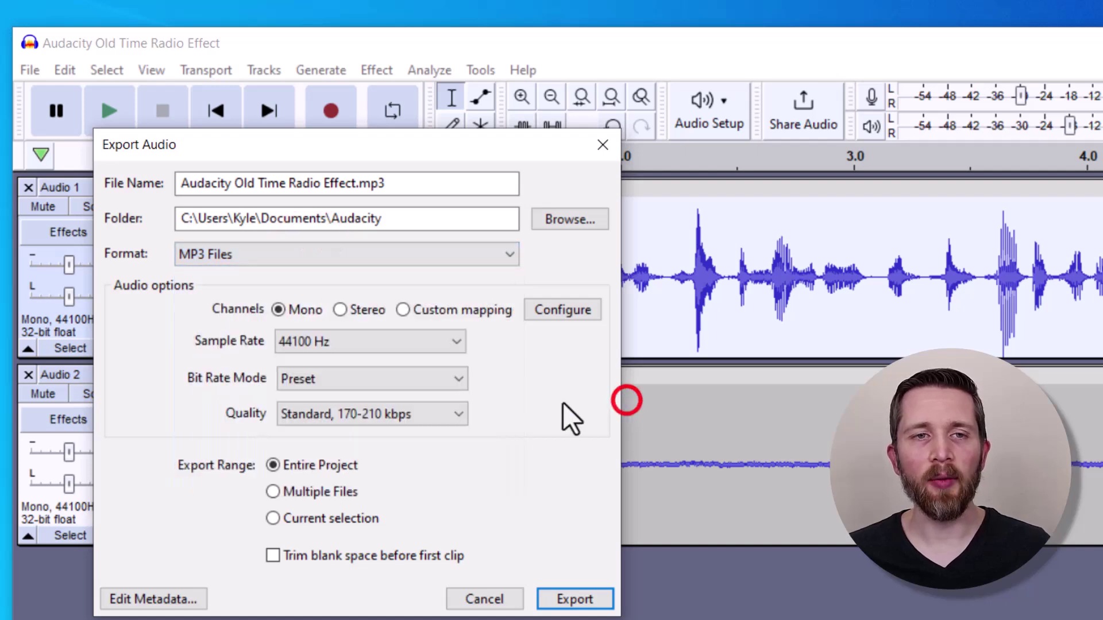
pyautogui.click(575, 600)
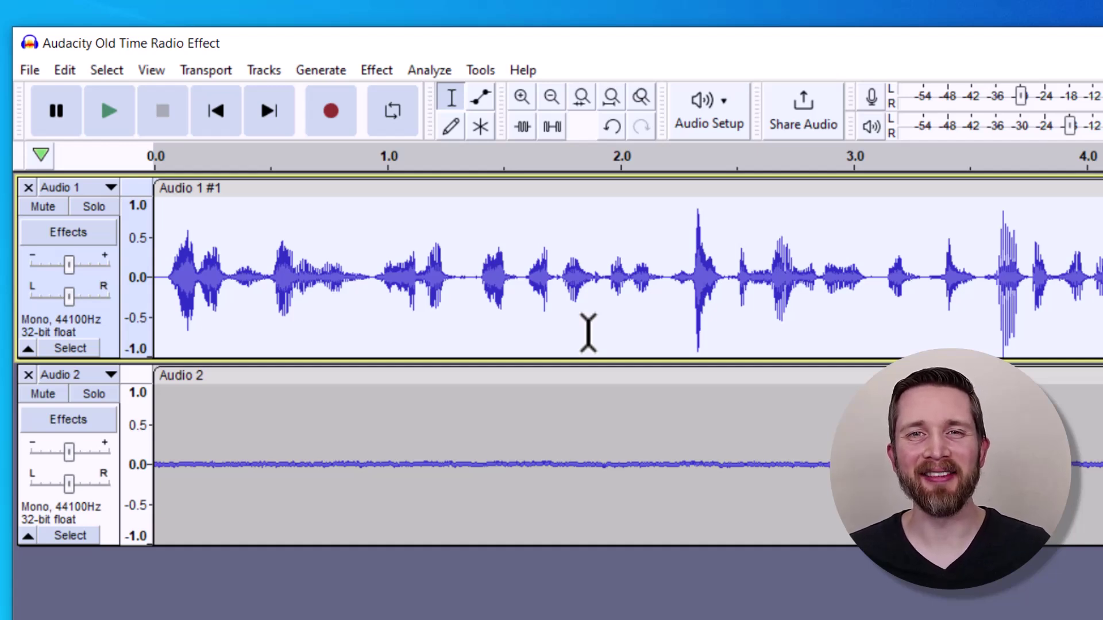
# Undo the Amplify effect on Audio 1 from the Edit menu, restoring the quieter filtered voice
pyautogui.click(62, 70)
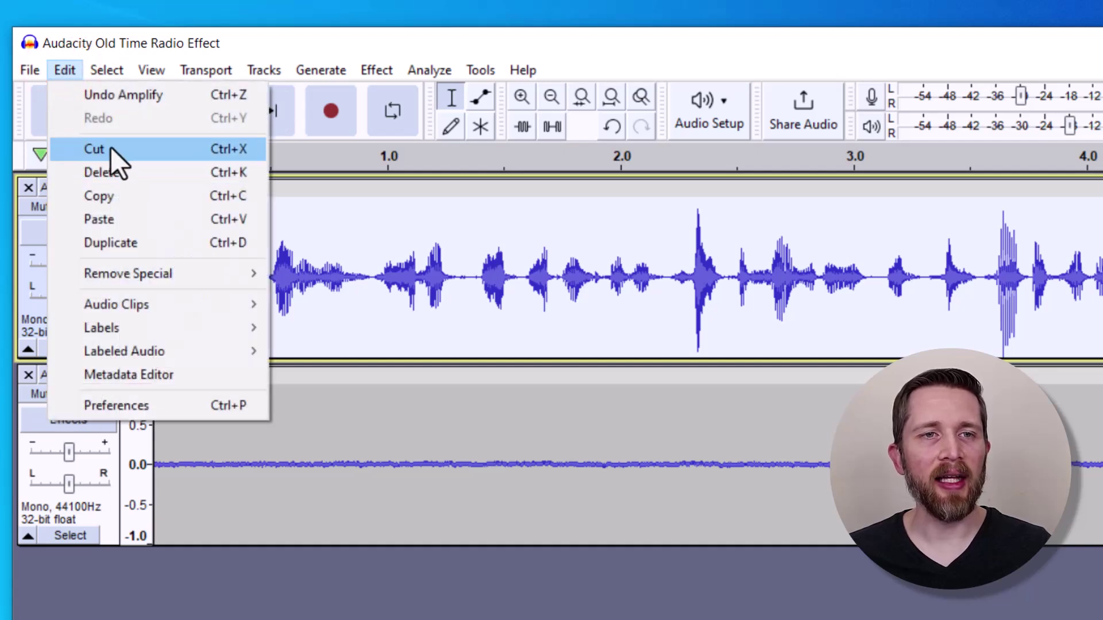
pyautogui.click(124, 95)
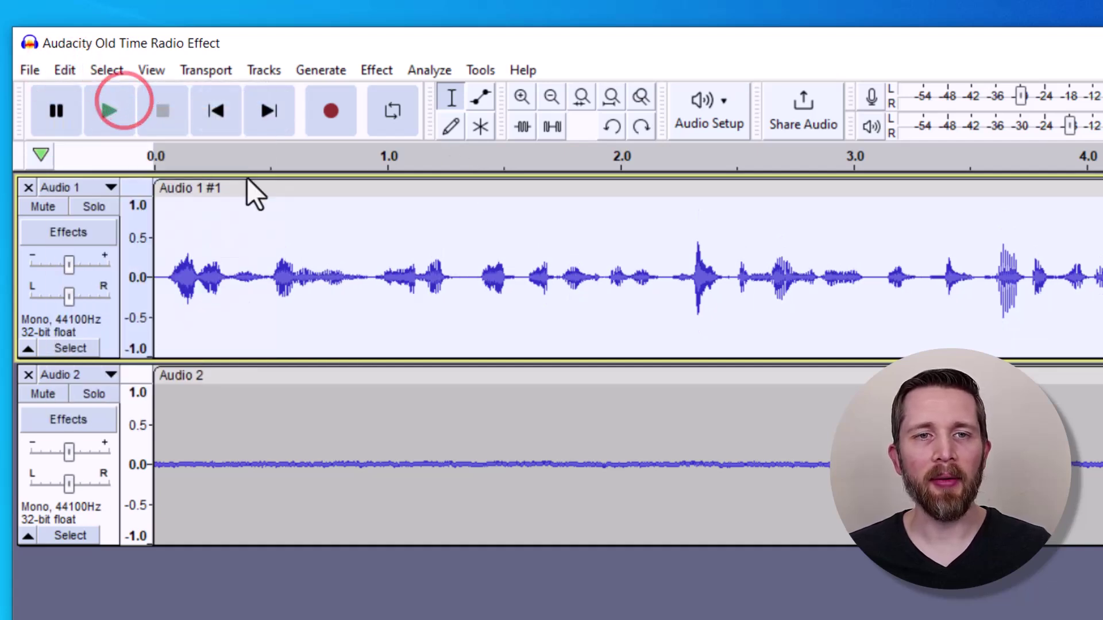